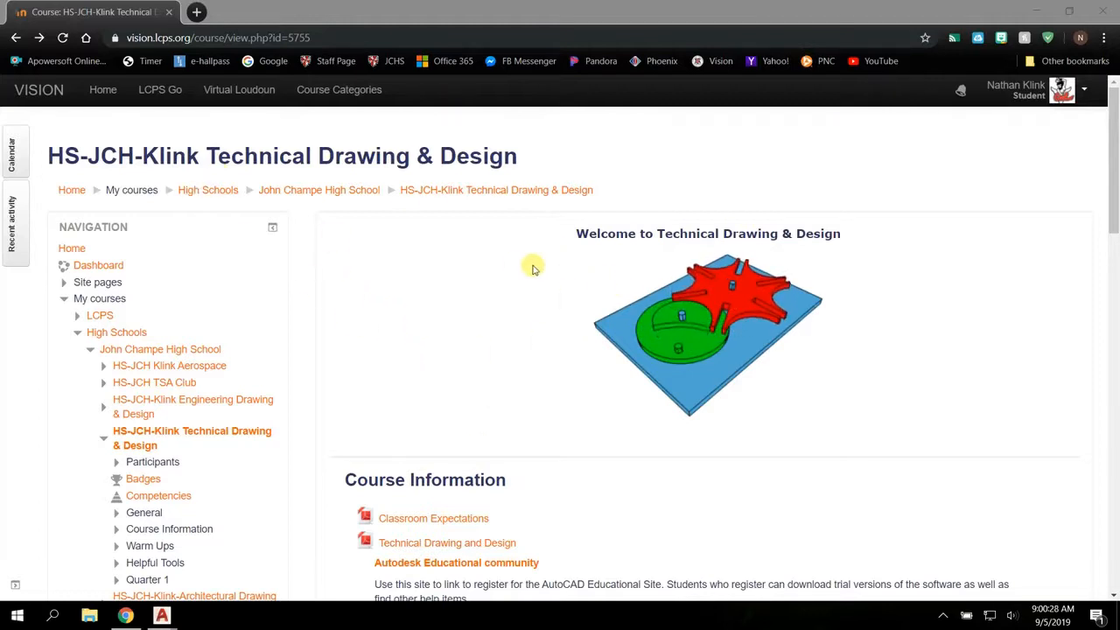
Open the Maze Instructions PDF from the course page's Sketching and Mechanical Drawing section
scroll(551, 241, down, 3)
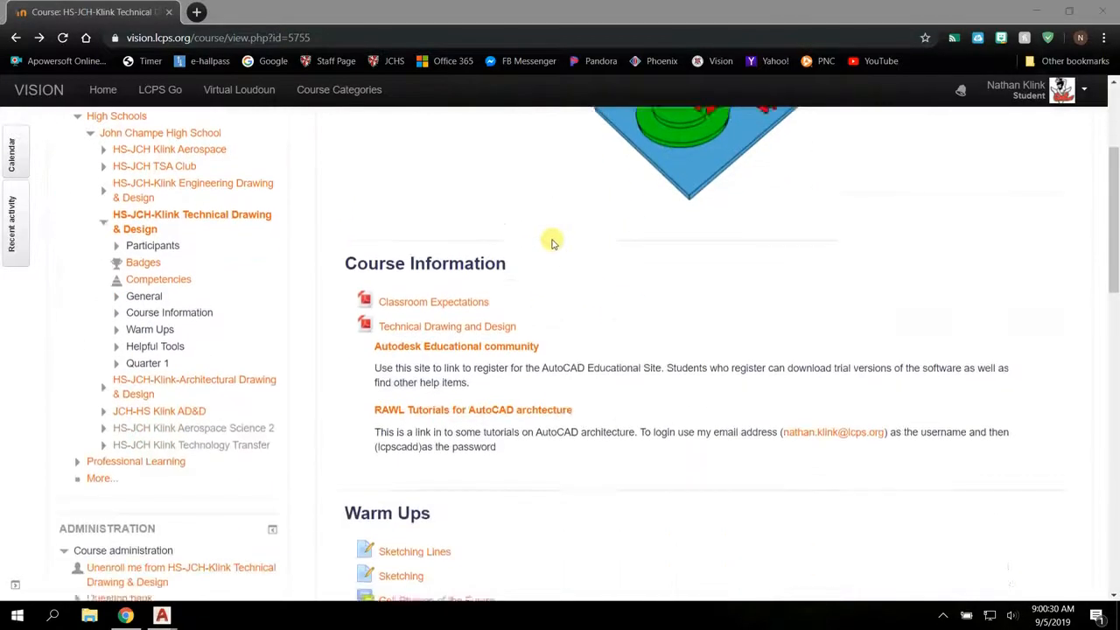
scroll(551, 241, down, 10)
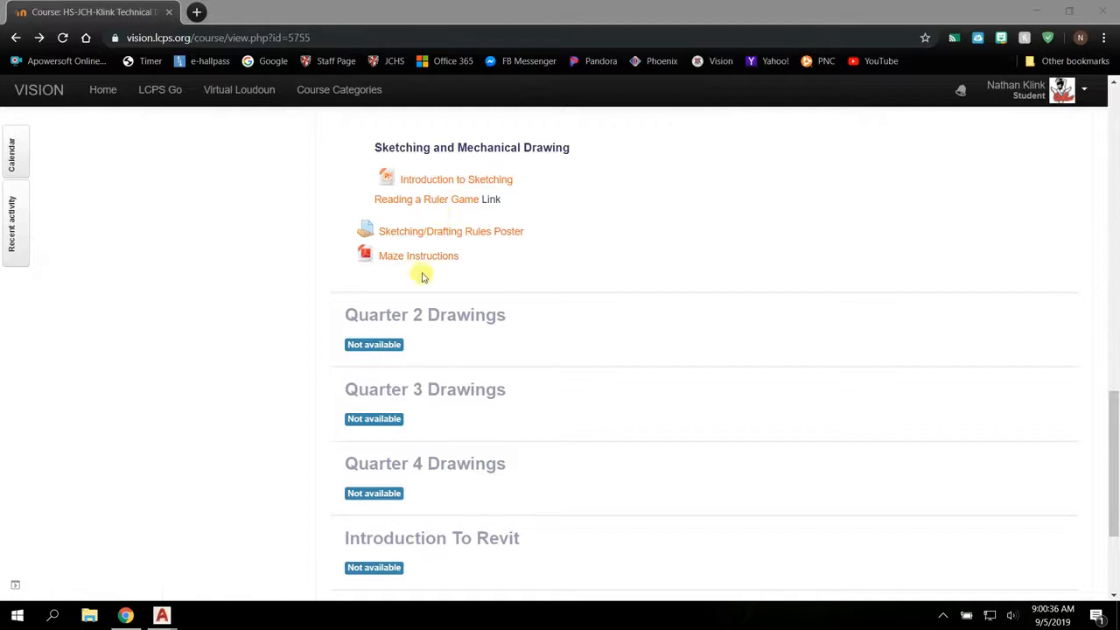
scroll(423, 277, up, 3)
scroll(380, 292, down, 2)
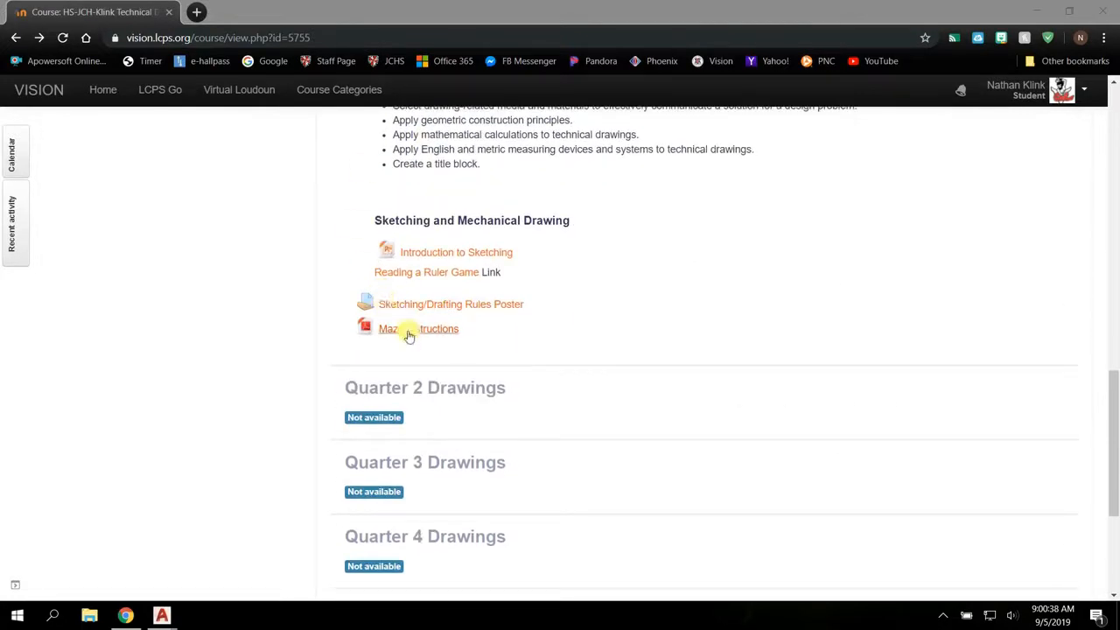
click(396, 334)
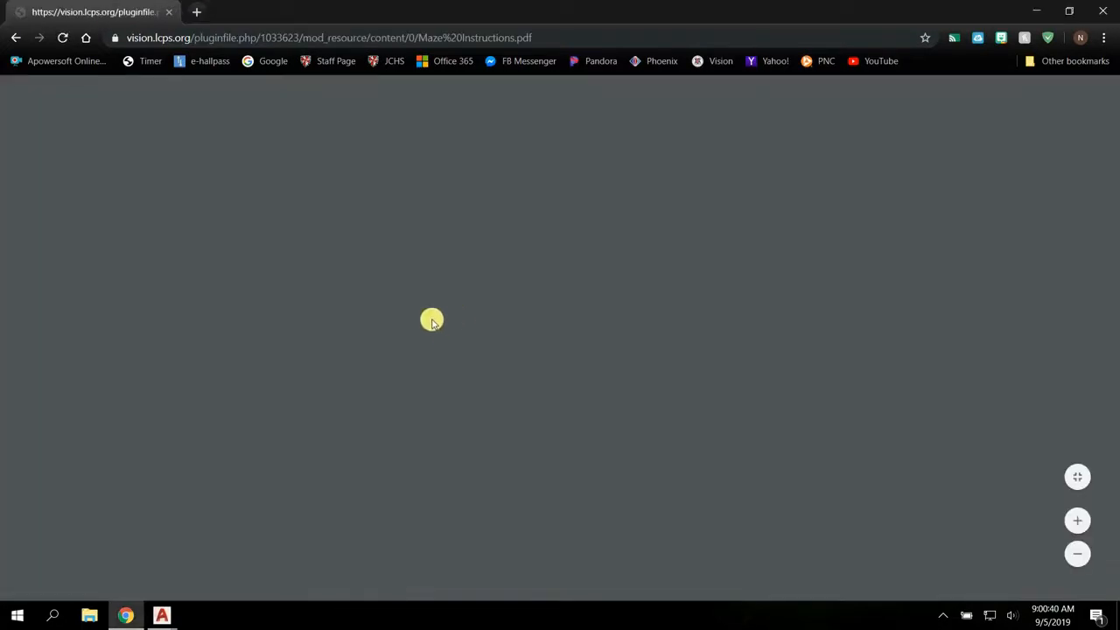
Examine the sample maze and the numbered maze instructions below it in the PDF
scroll(391, 314, down, 1)
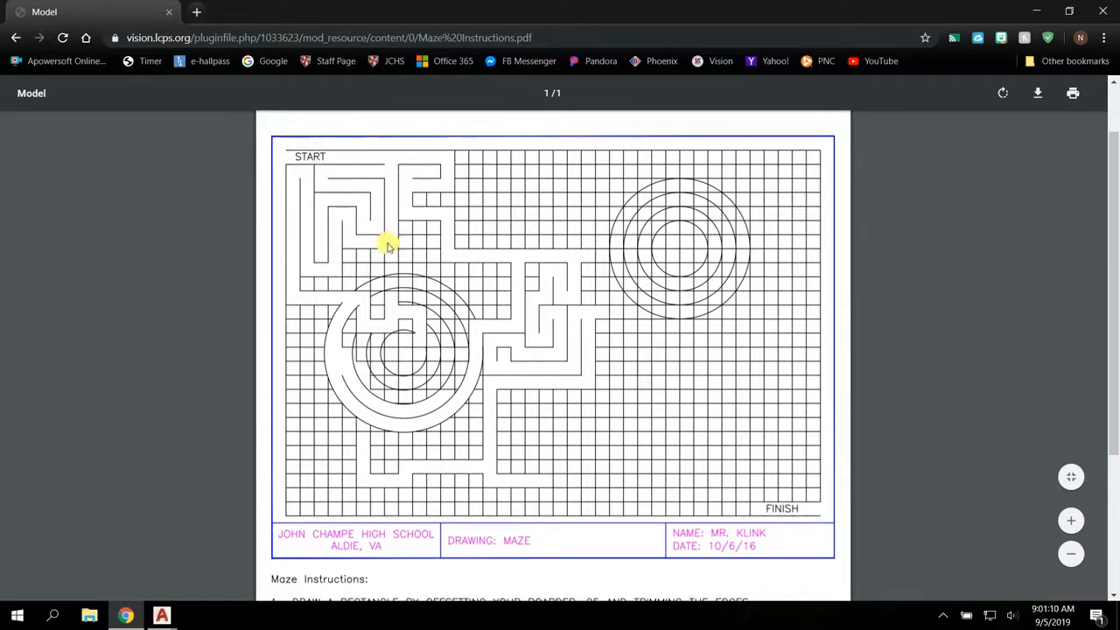
scroll(374, 295, down, 3)
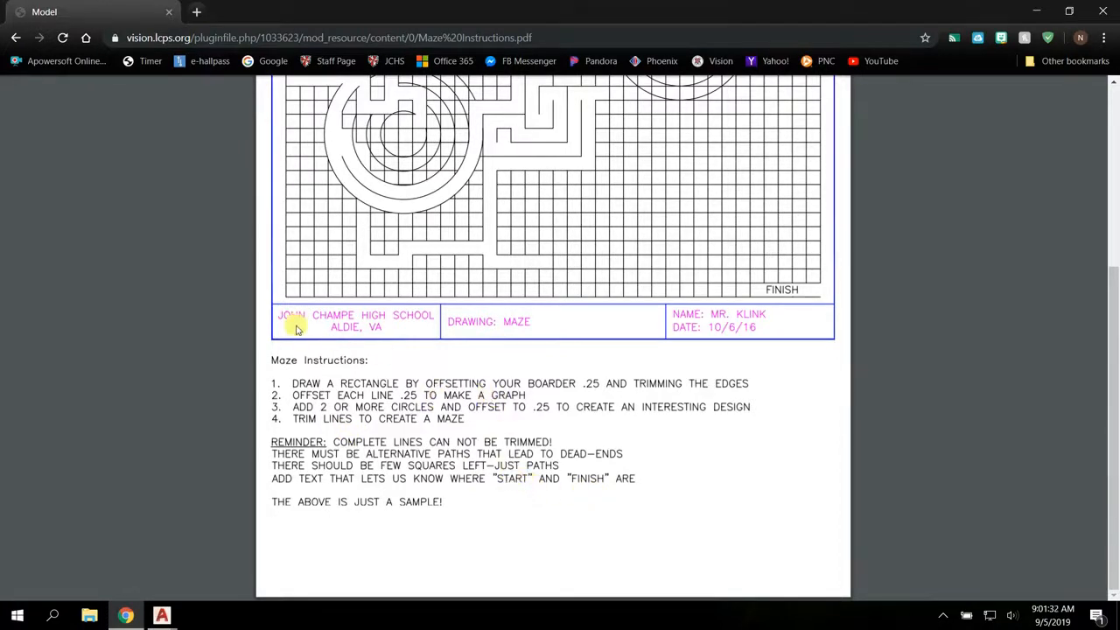
scroll(295, 328, up, 3)
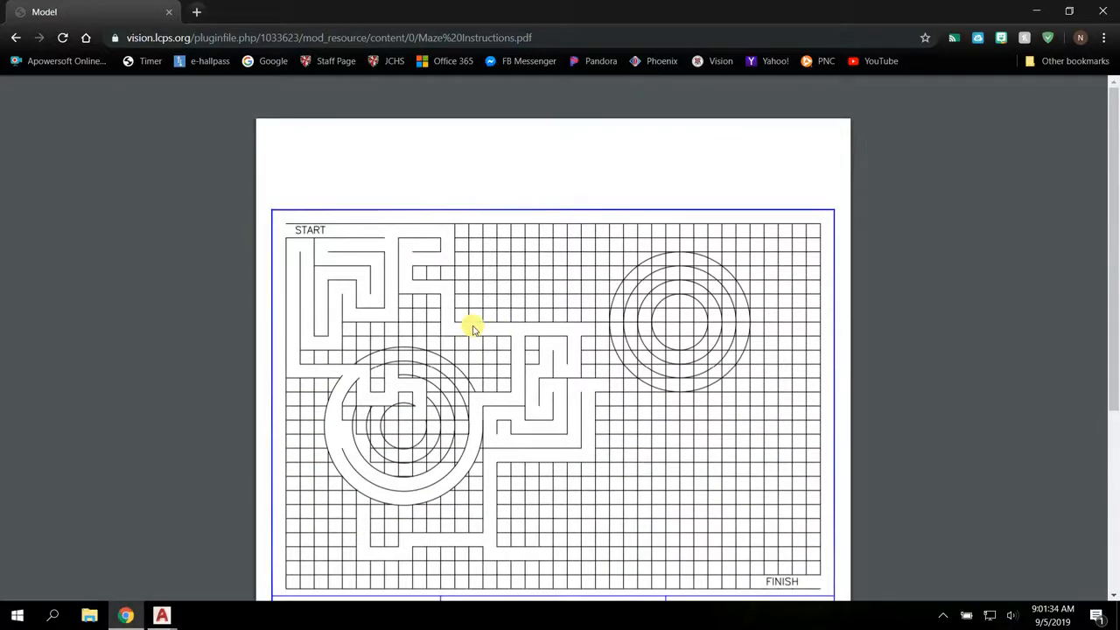
scroll(472, 329, down, 3)
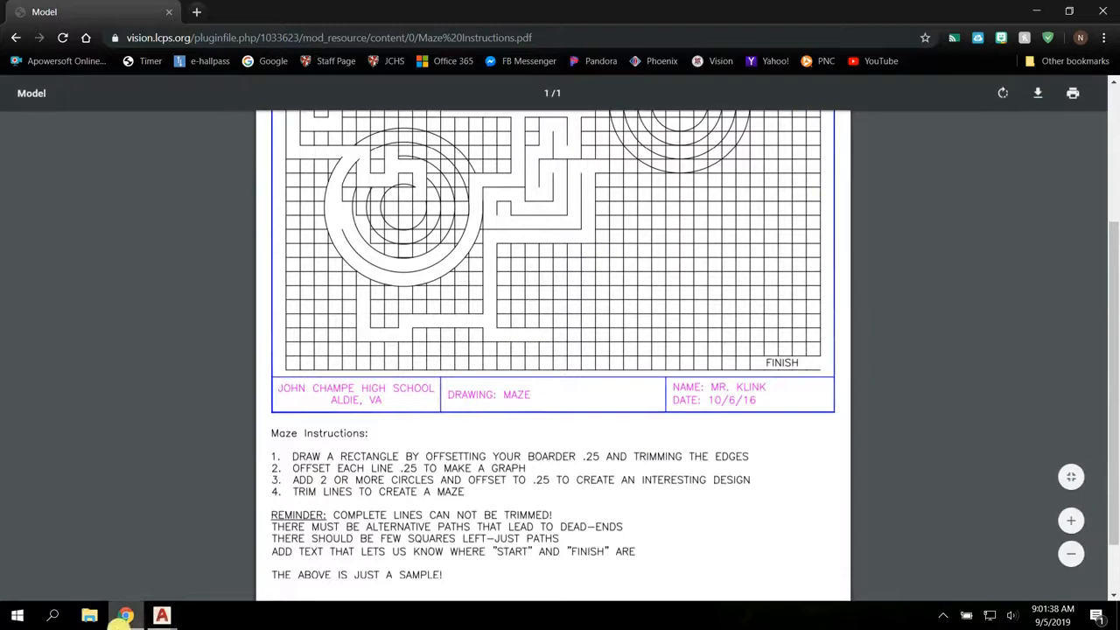
Switch to Drawing1 in AutoCAD and offset the upper border line 0.25 inward
mouse_move(158, 605)
click(223, 560)
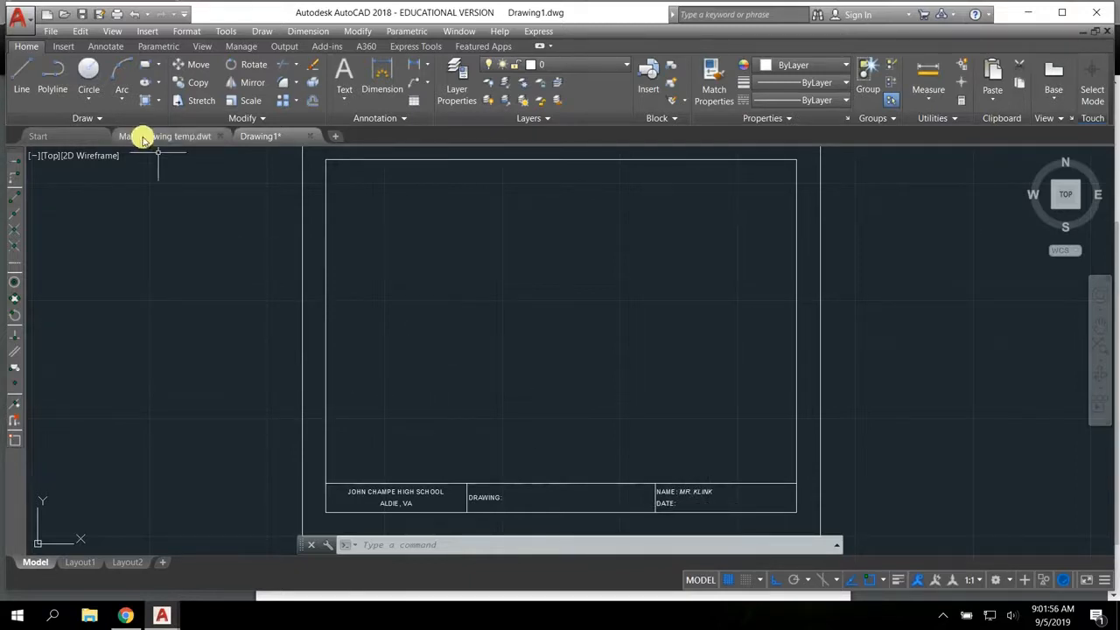
click(308, 101)
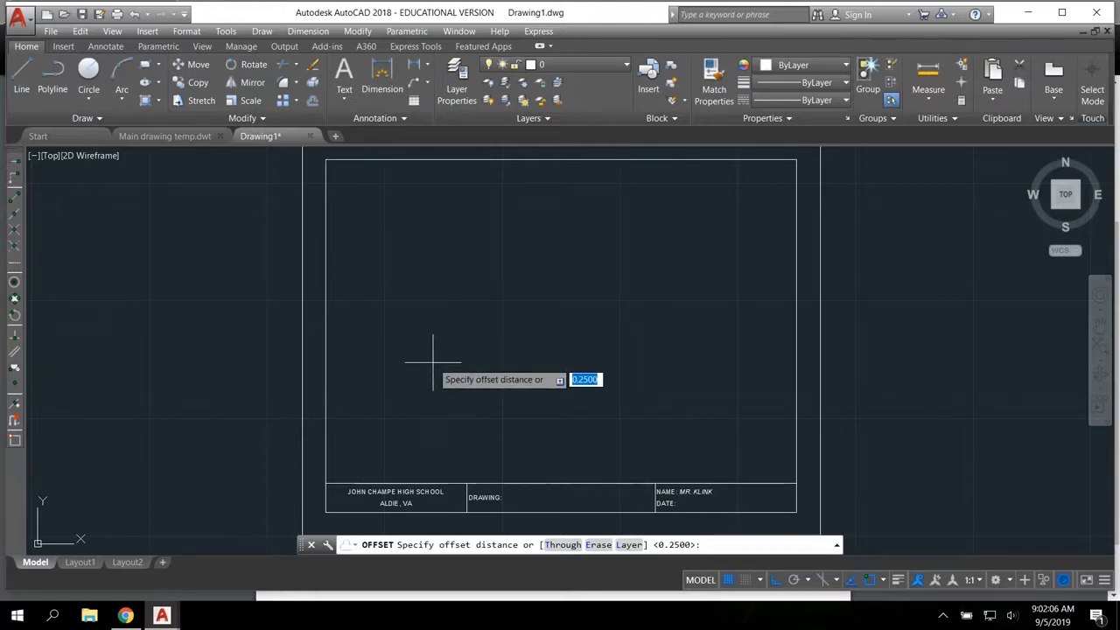
text(.)
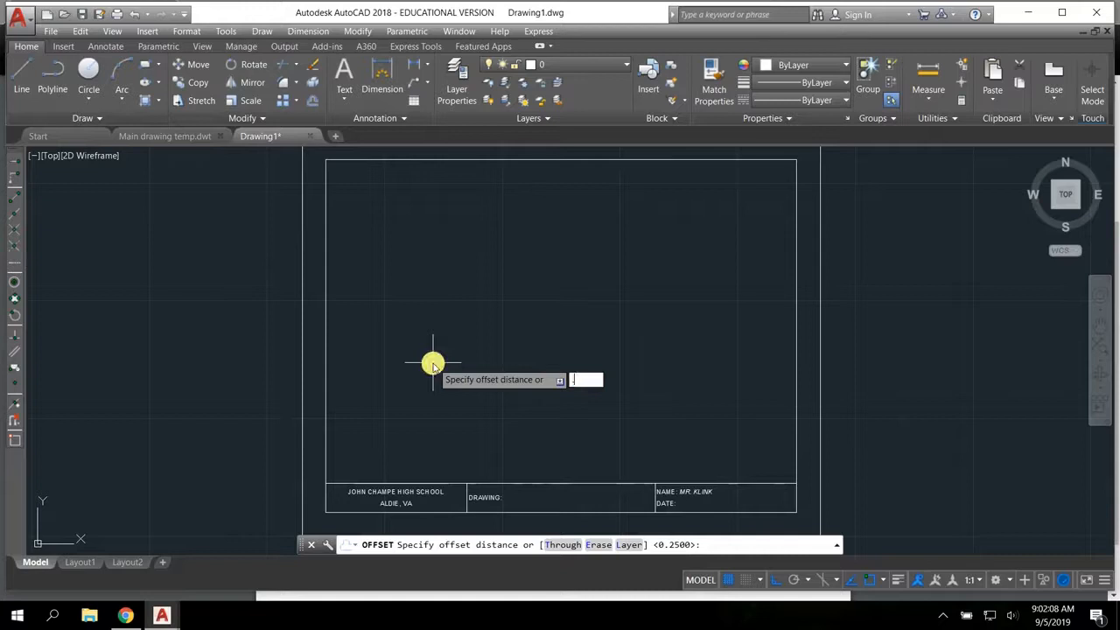
key(Return)
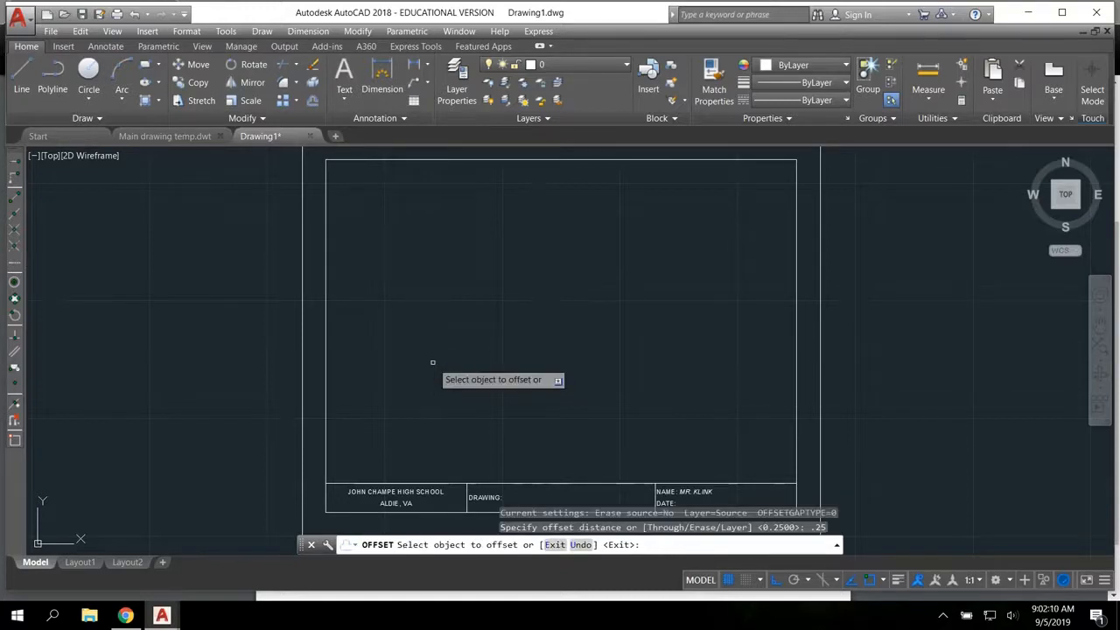
click(504, 161)
click(502, 173)
Offset each new horizontal line 0.25 downward in turn until seven lines lie below the upper border
click(501, 171)
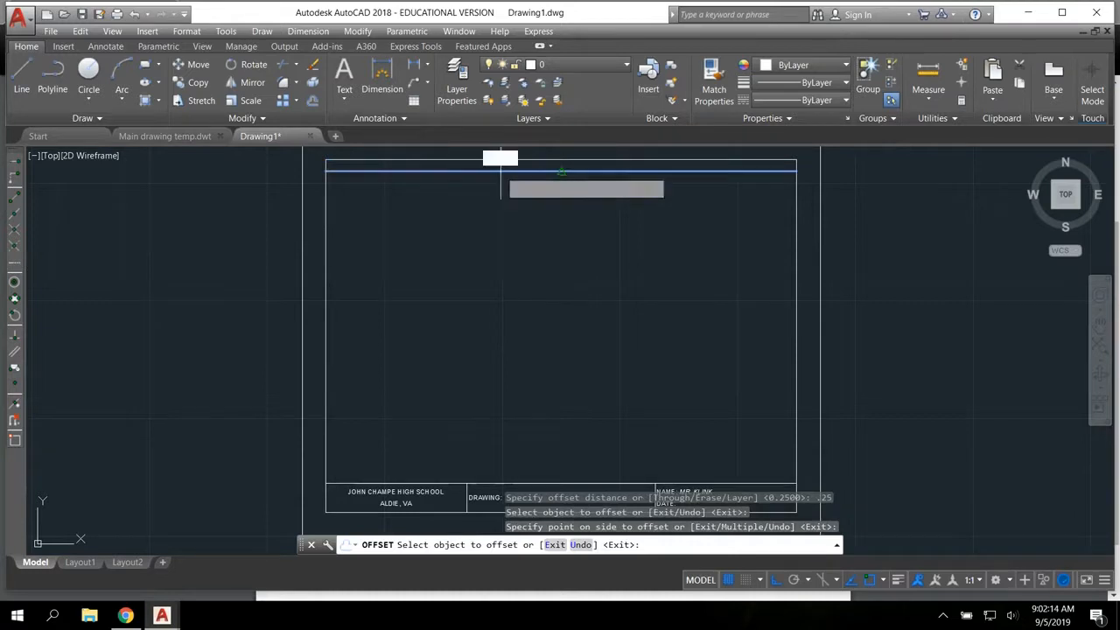
click(498, 209)
click(499, 183)
click(499, 215)
click(499, 194)
click(501, 207)
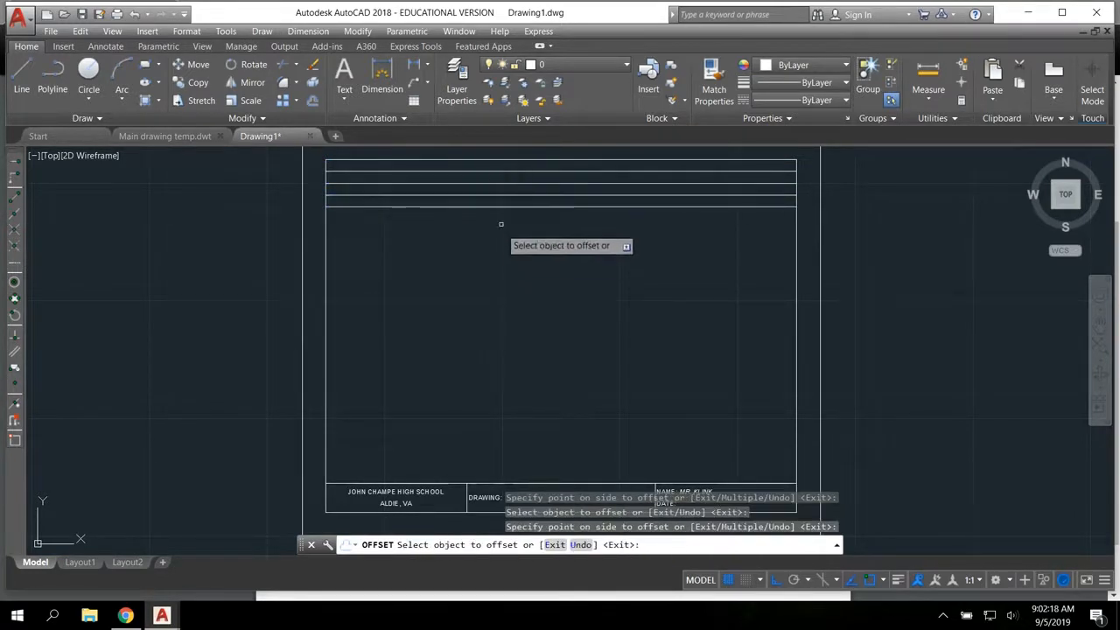
click(501, 206)
click(502, 224)
click(502, 218)
click(504, 248)
click(500, 229)
click(496, 238)
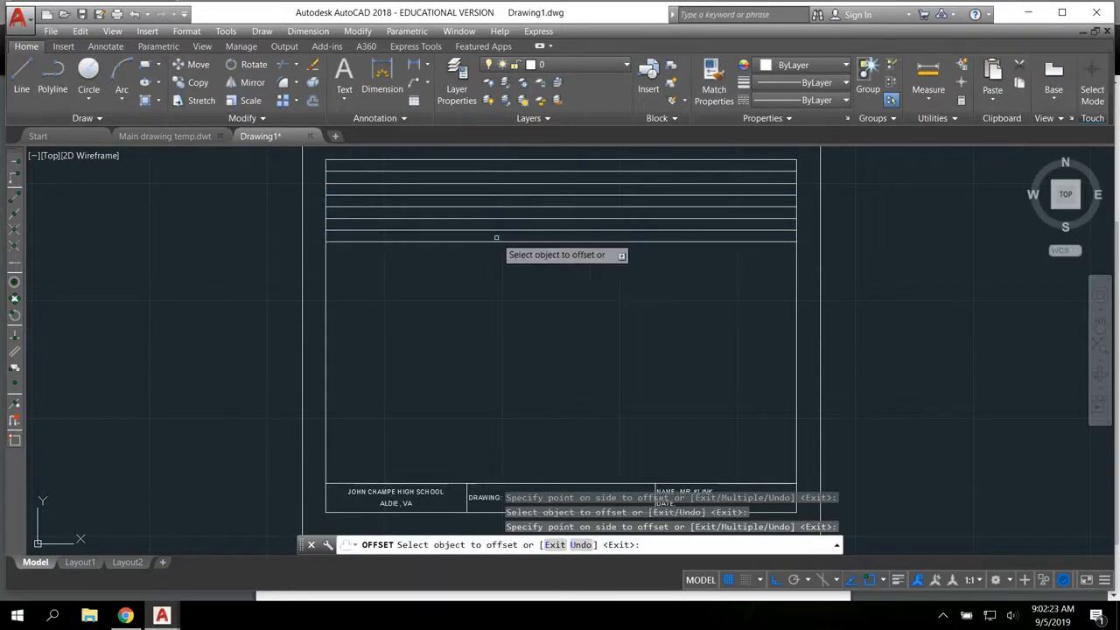
Offset the left border line 0.25 inward and trim the copy where it runs below the title block's upper line
click(326, 301)
click(363, 298)
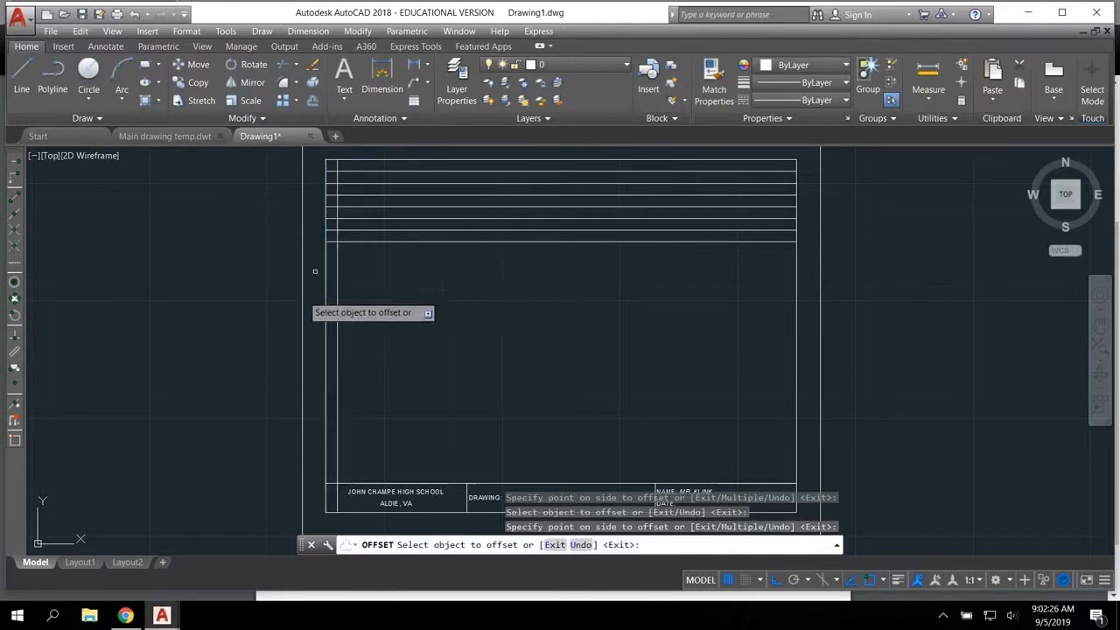
scroll(330, 511, up, 8)
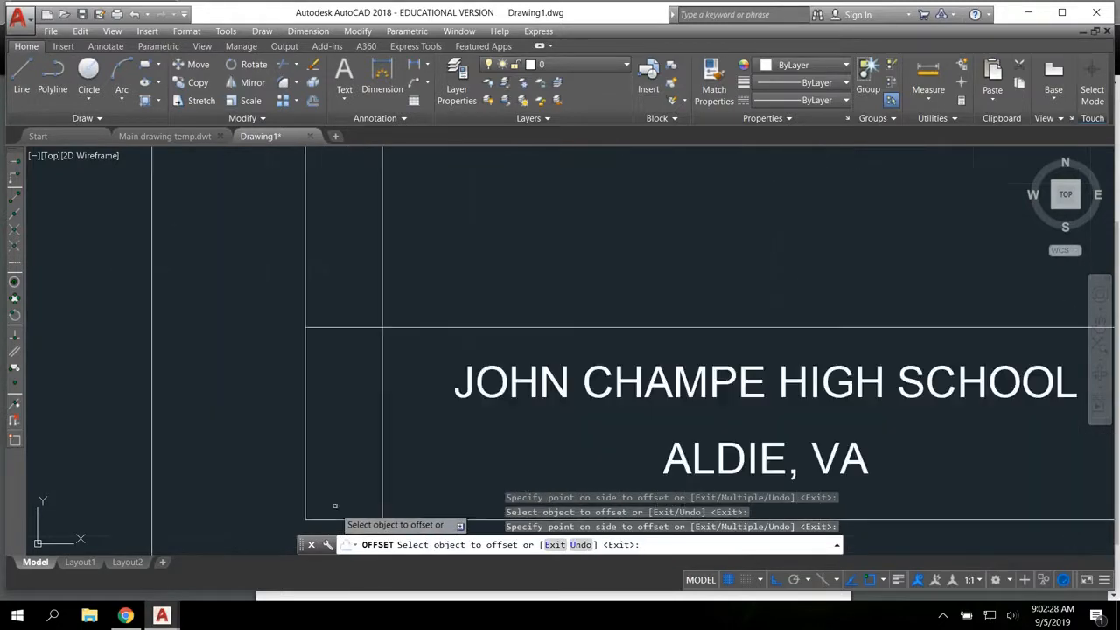
key(Escape)
click(397, 346)
click(362, 311)
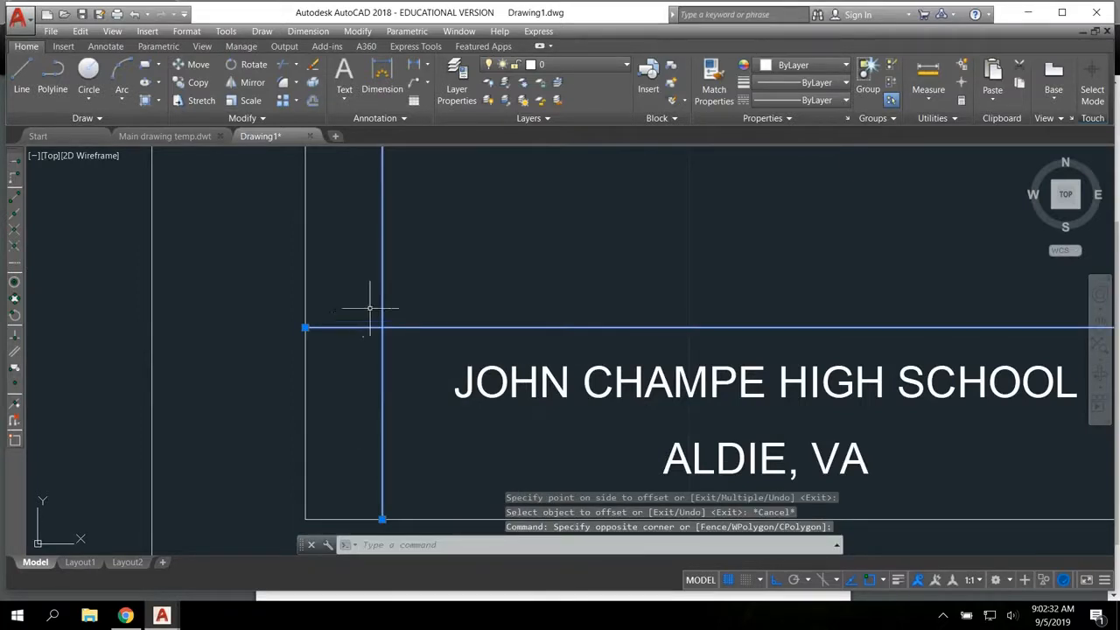
click(281, 65)
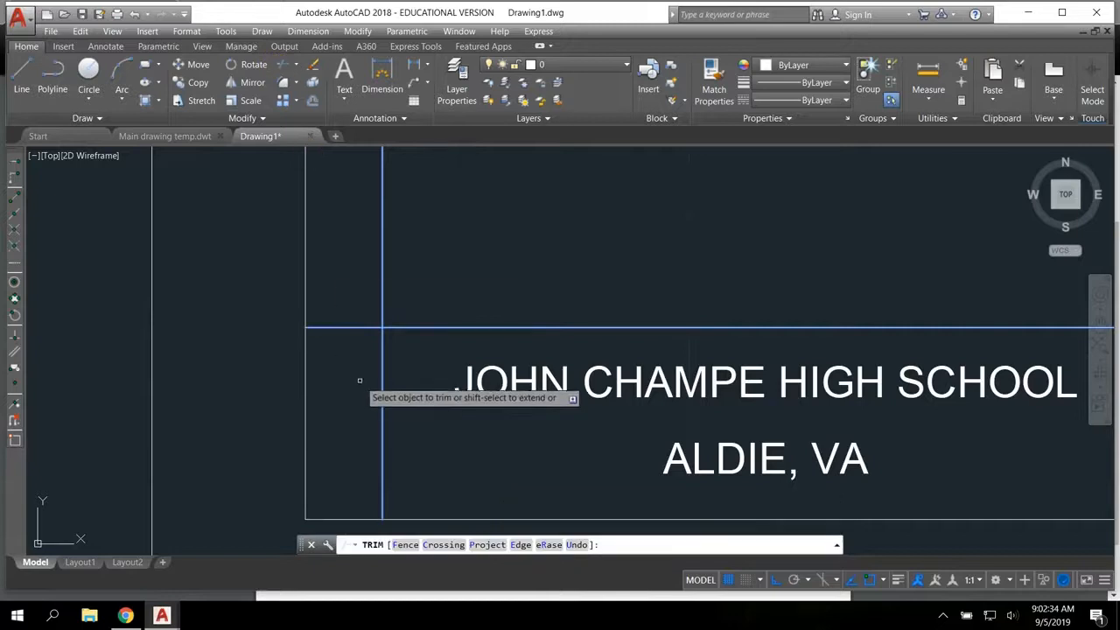
click(380, 351)
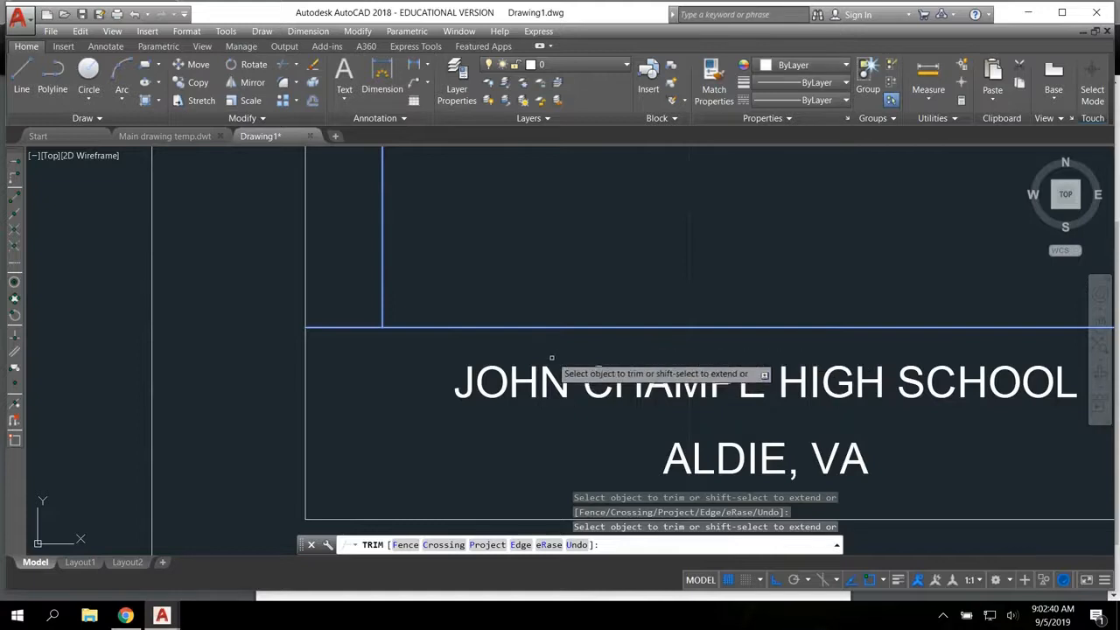
key(Escape)
Offset the trimmed vertical line 0.25 to the right, and repeat from the new line for one more vertical line
scroll(435, 331, down, 5)
scroll(445, 305, up, 4)
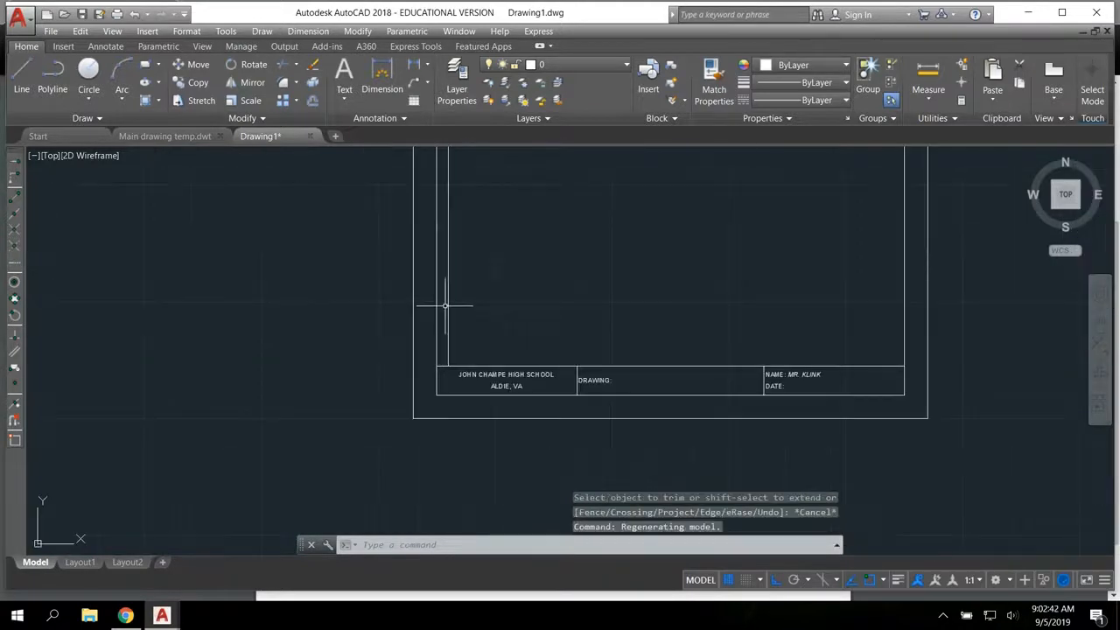
text(o)
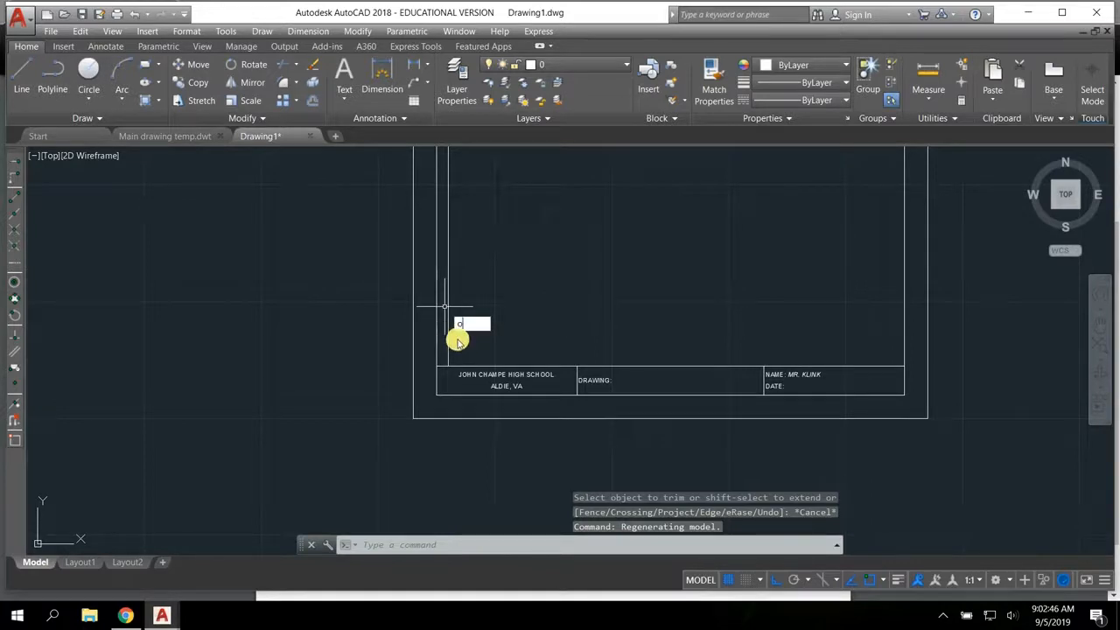
key(Return)
key(Return)
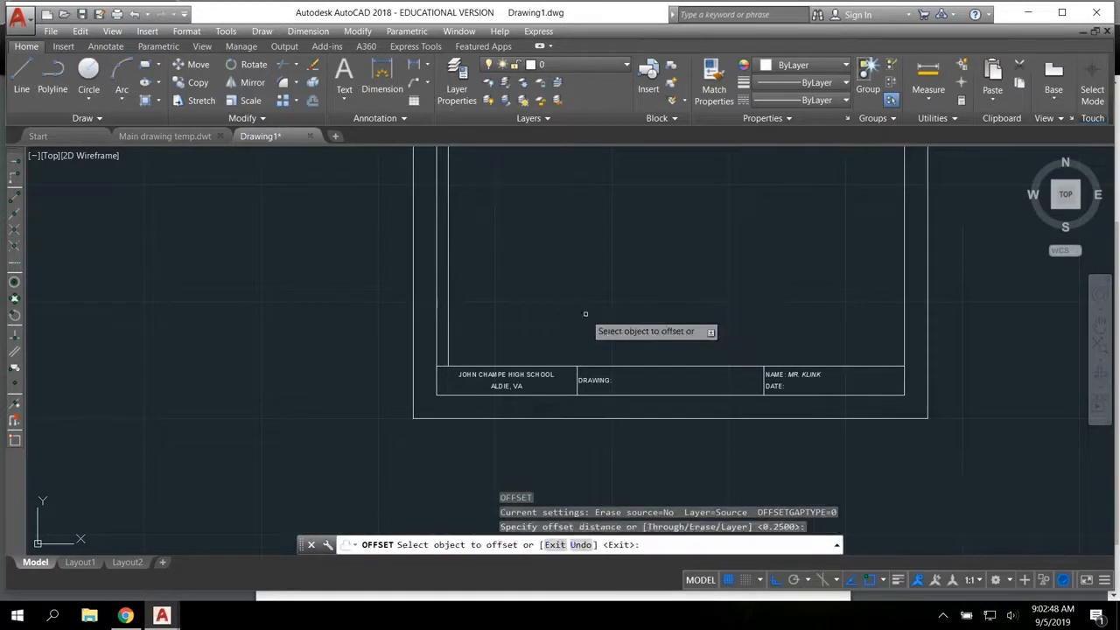
click(451, 298)
click(542, 297)
mouse_move(544, 302)
middle_down()
mouse_move(493, 373)
mouse_move(496, 419)
middle_up()
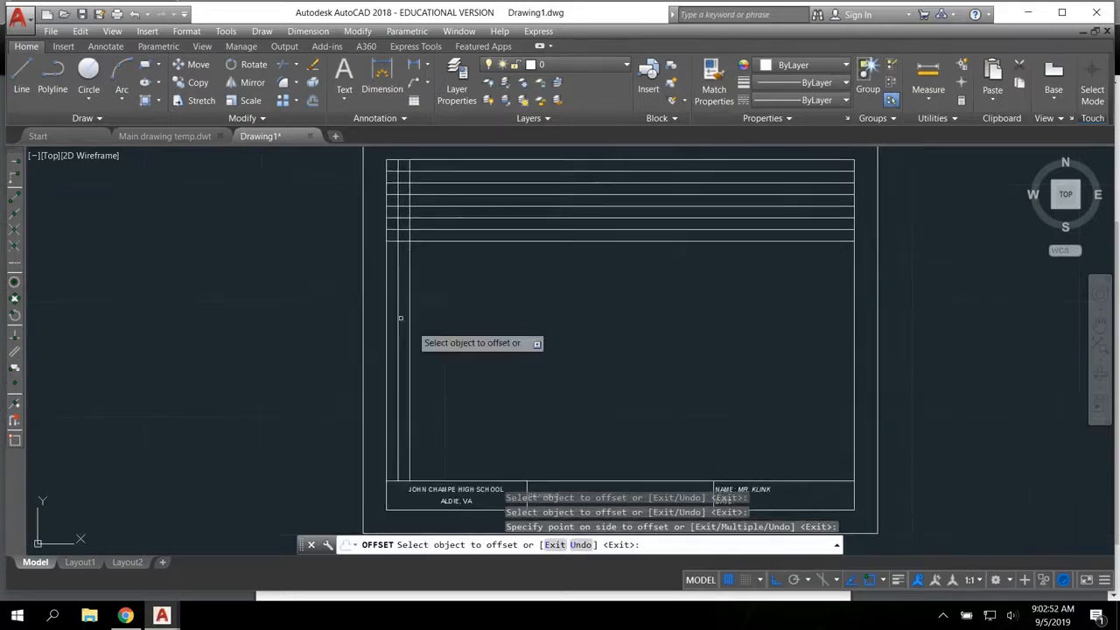
click(410, 259)
click(432, 260)
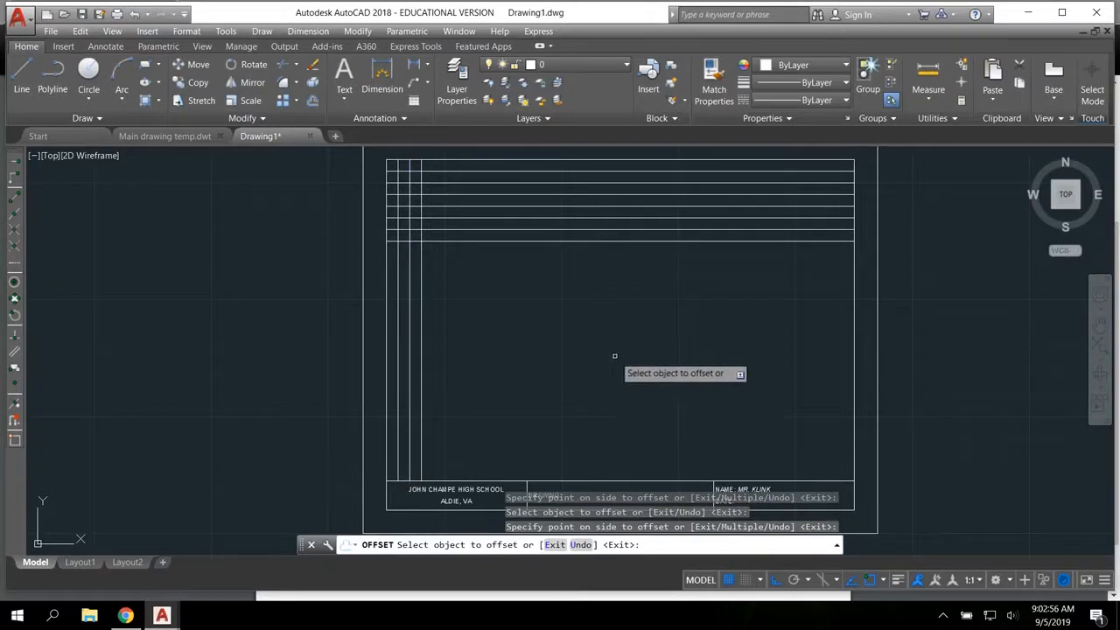
key(Escape)
mouse_move(651, 359)
middle_down()
mouse_move(166, 344)
mouse_move(102, 333)
mouse_move(64, 359)
mouse_move(83, 355)
mouse_move(76, 380)
middle_up()
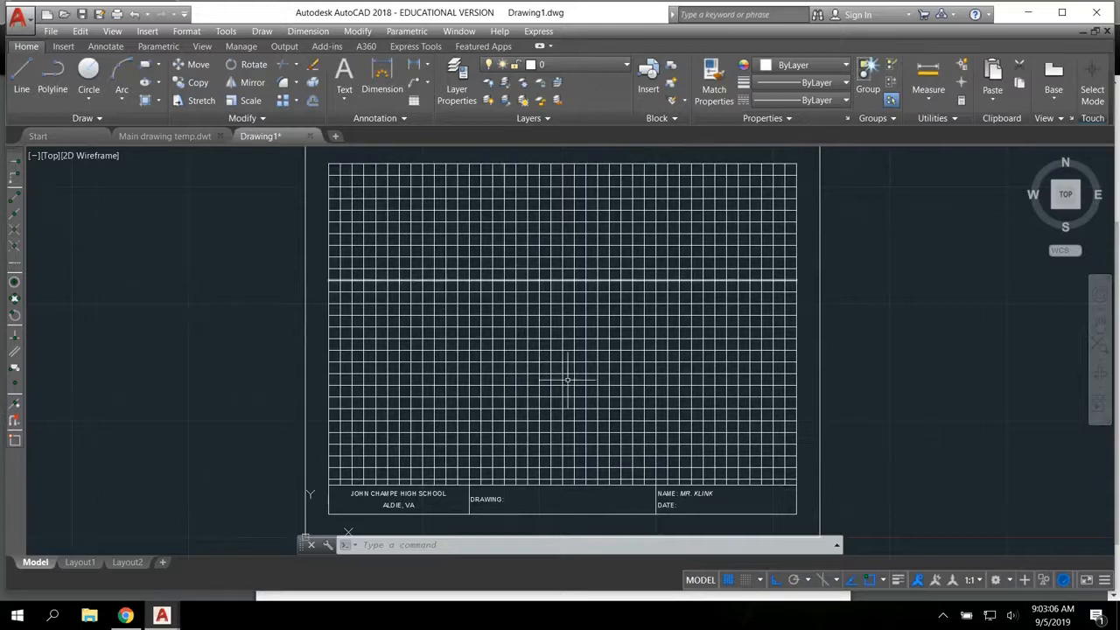
click(792, 480)
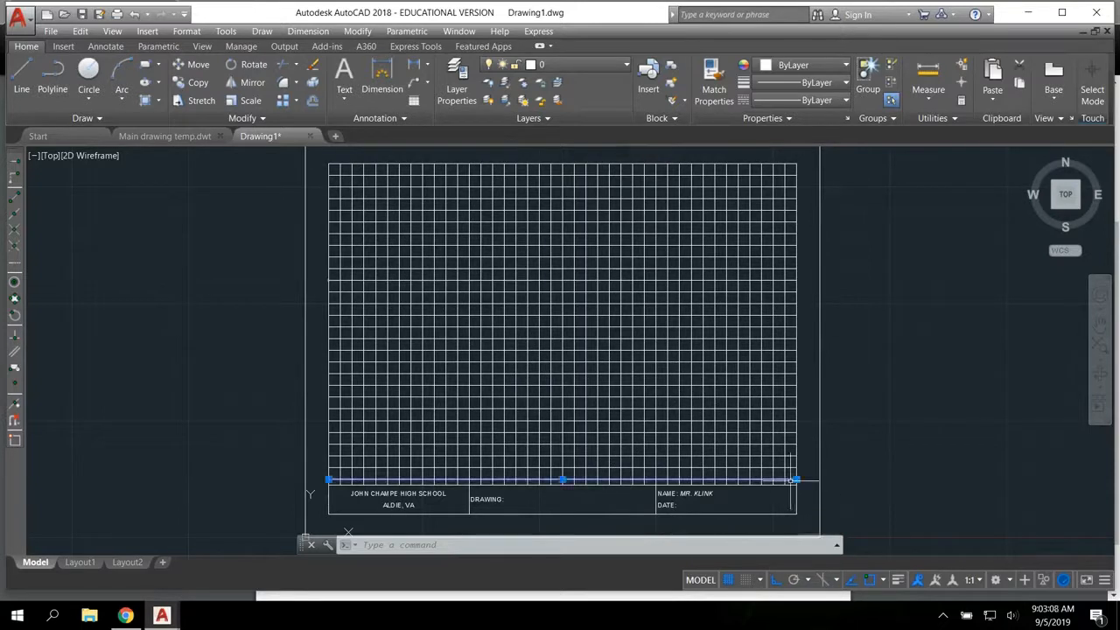
scroll(744, 468, up, 2)
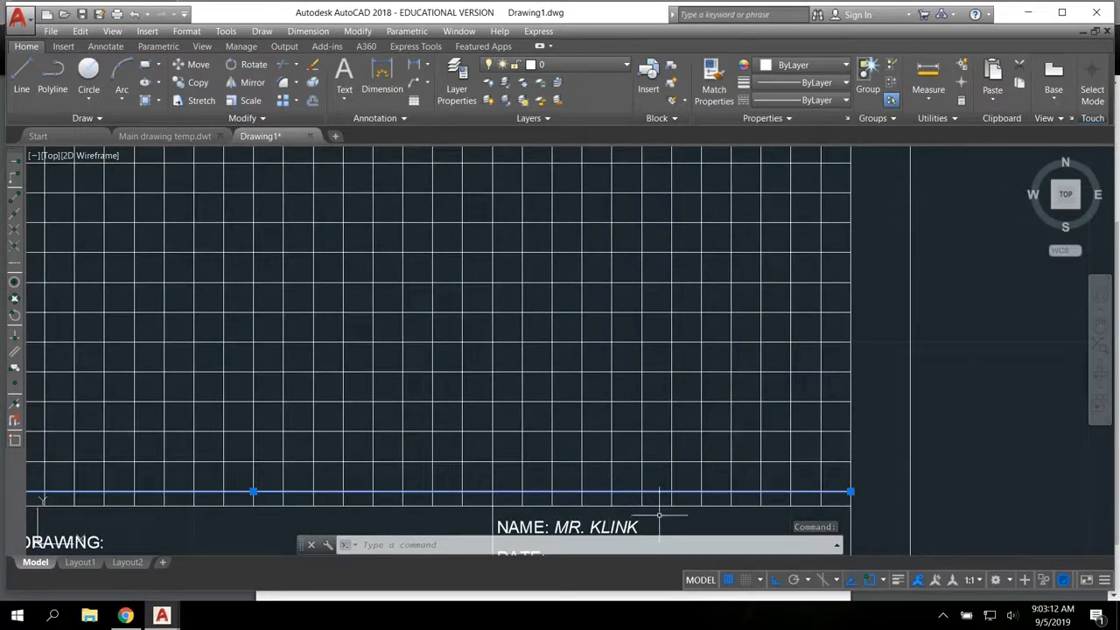
click(836, 498)
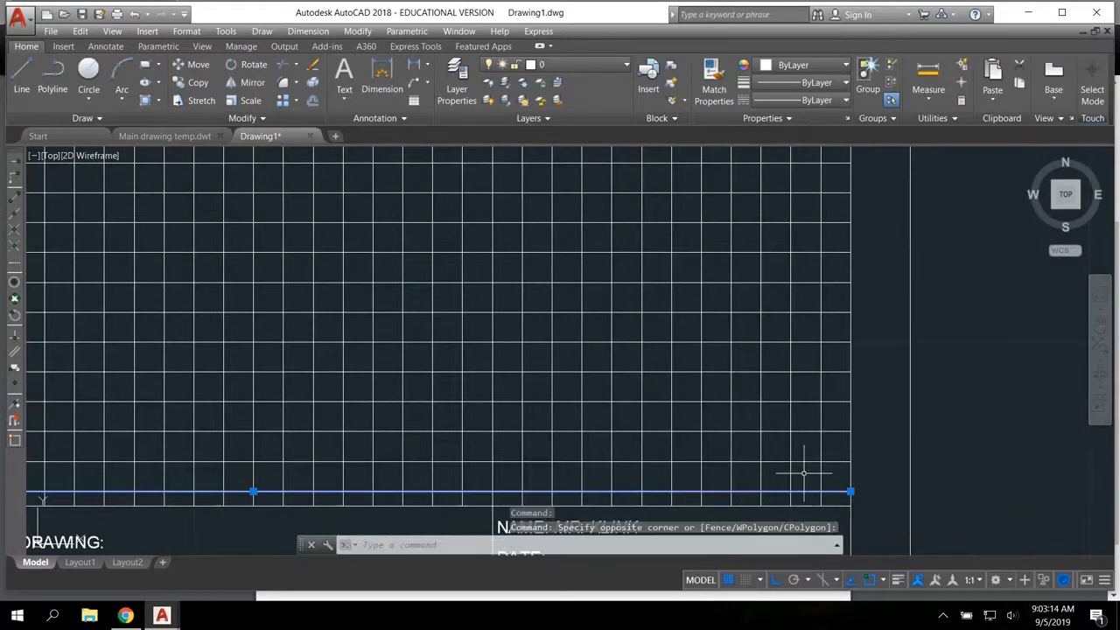
key(Escape)
drag(838, 500, 335, 281)
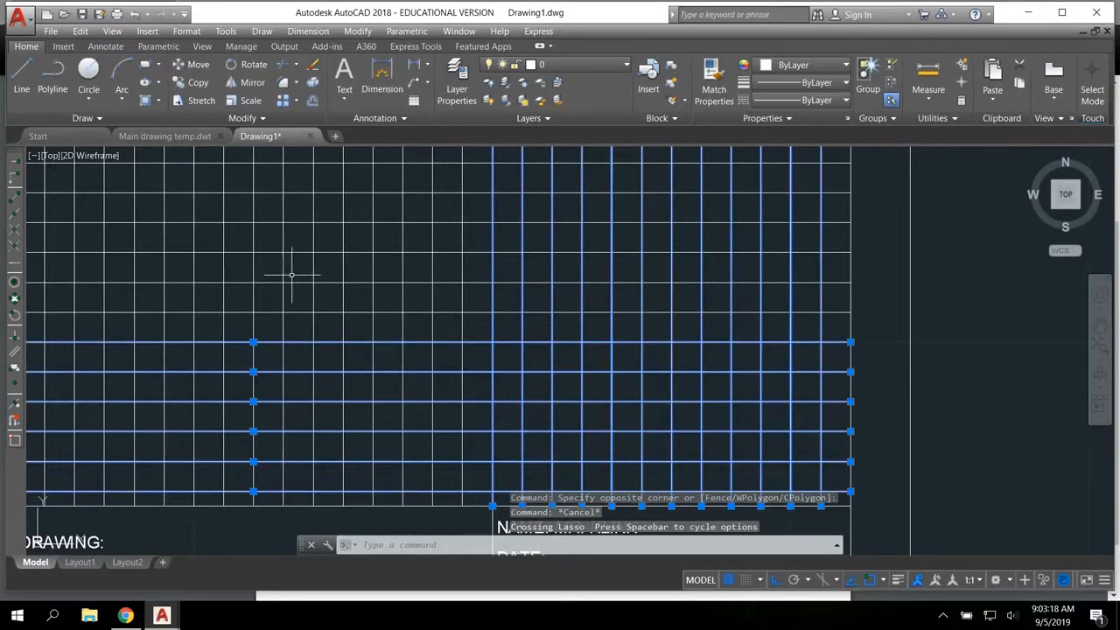
scroll(292, 275, down, 7)
middle_drag(302, 263, 484, 310)
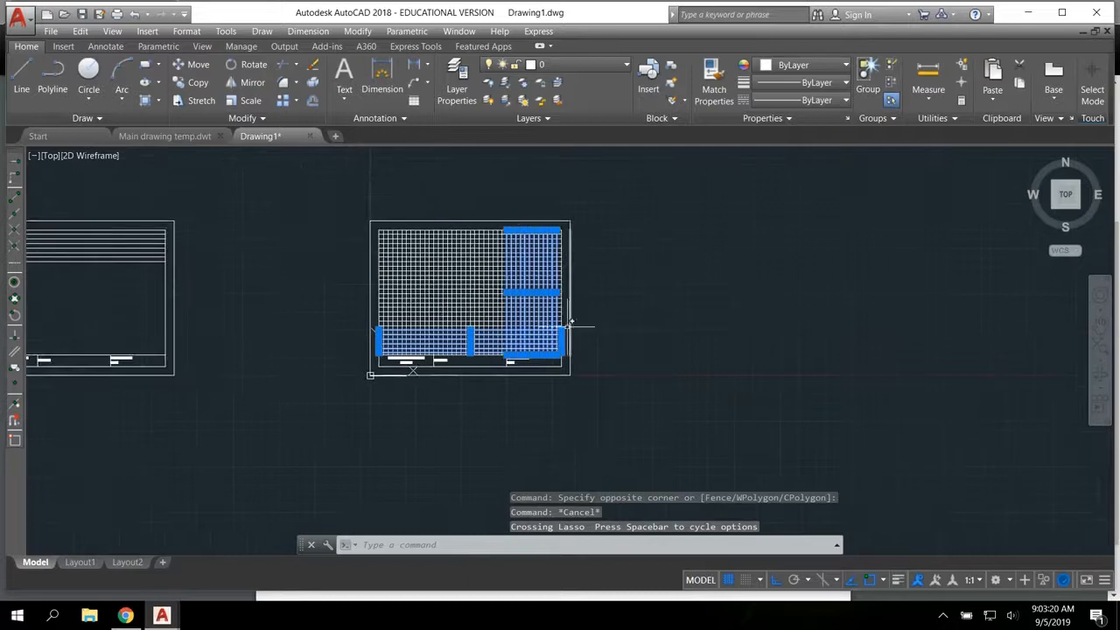
key(Escape)
Select all interior grid lines with a crossing window, leaving out the border, and start Trim with them as cutting edges
scroll(536, 350, up, 5)
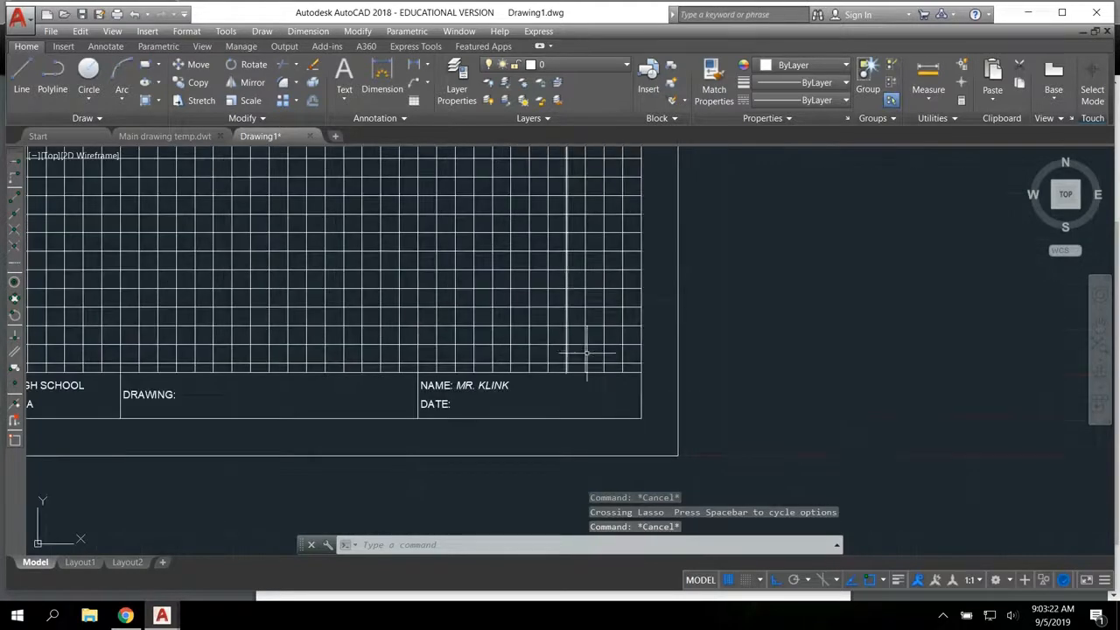
click(633, 367)
scroll(302, 245, down, 8)
middle_drag(220, 233, 442, 346)
scroll(474, 306, up, 2)
scroll(472, 302, up, 6)
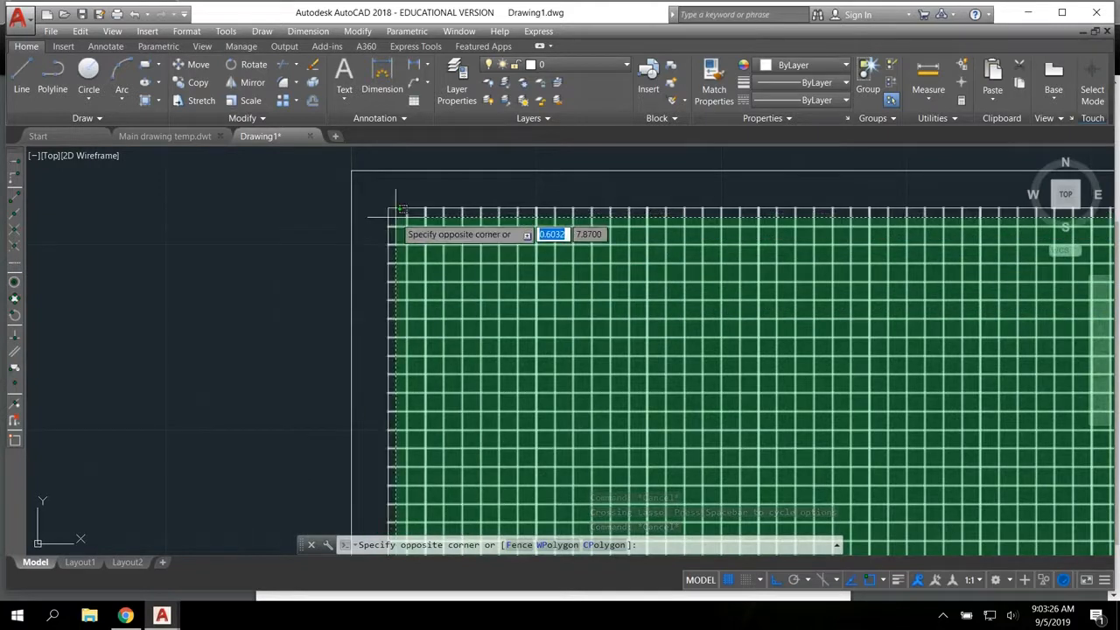
click(395, 214)
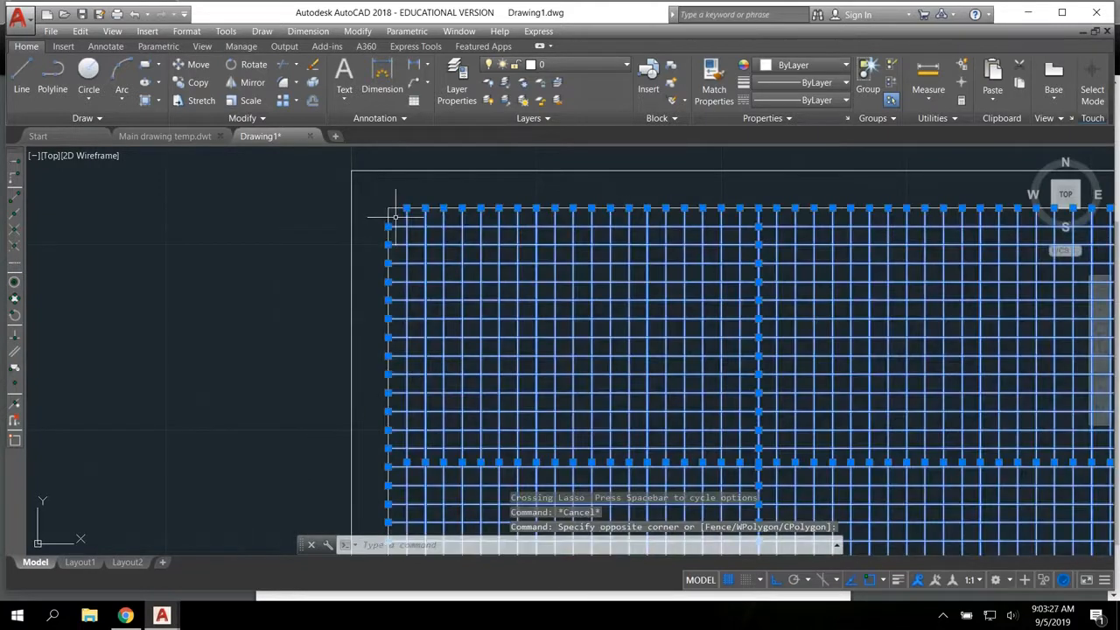
click(283, 64)
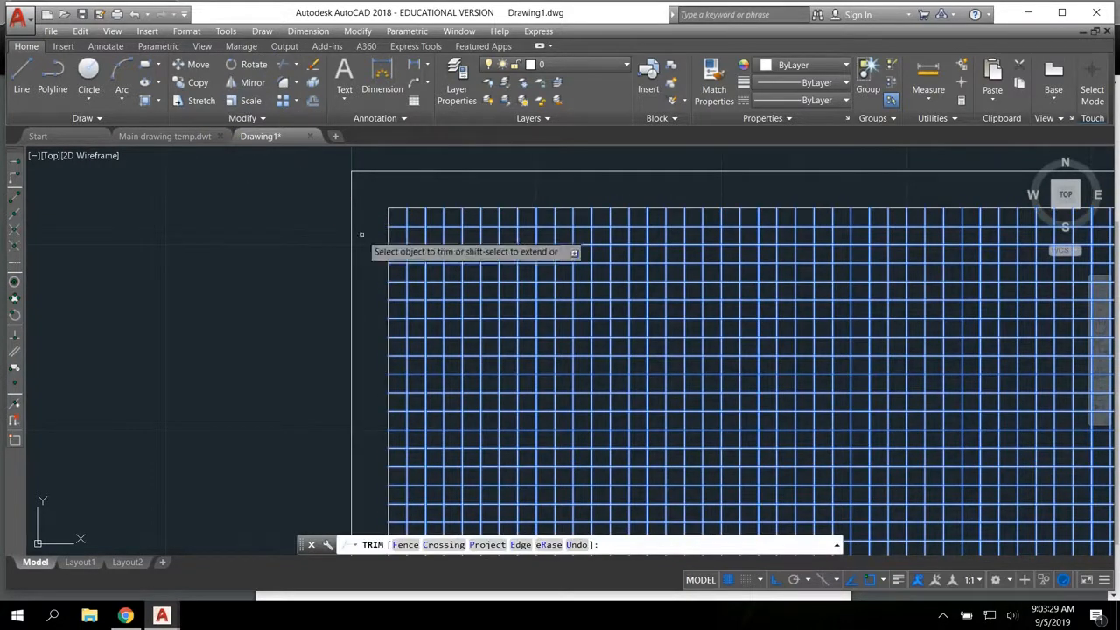
Trim grid segments around the upper-left corner of the grid to open a starting corridor with branching paths, and finish trimming
click(408, 220)
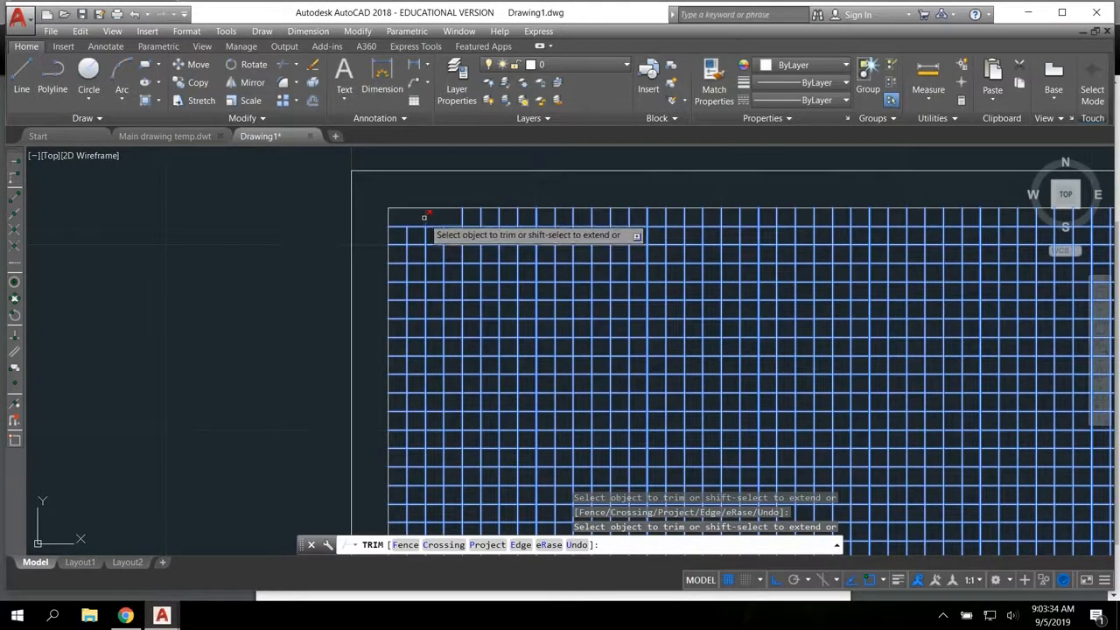
click(452, 227)
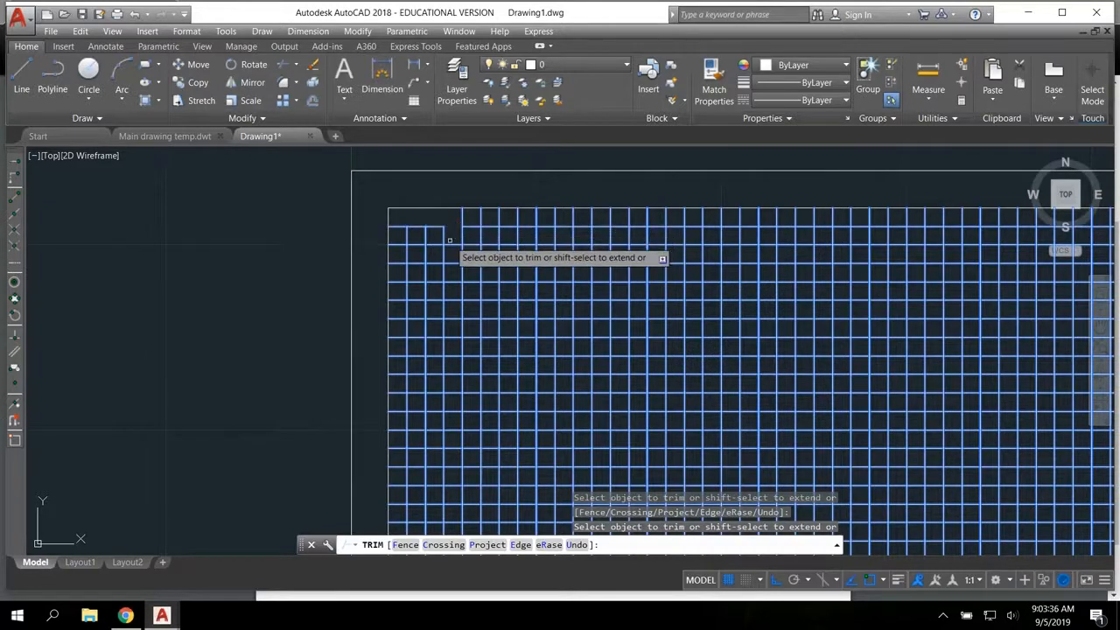
click(451, 245)
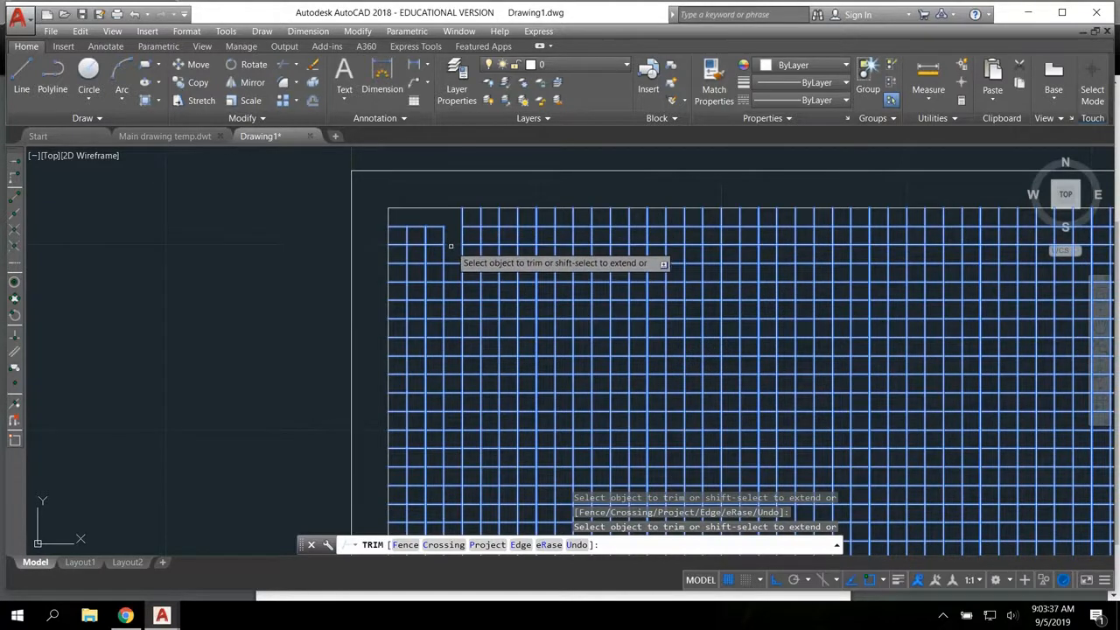
click(405, 255)
click(405, 254)
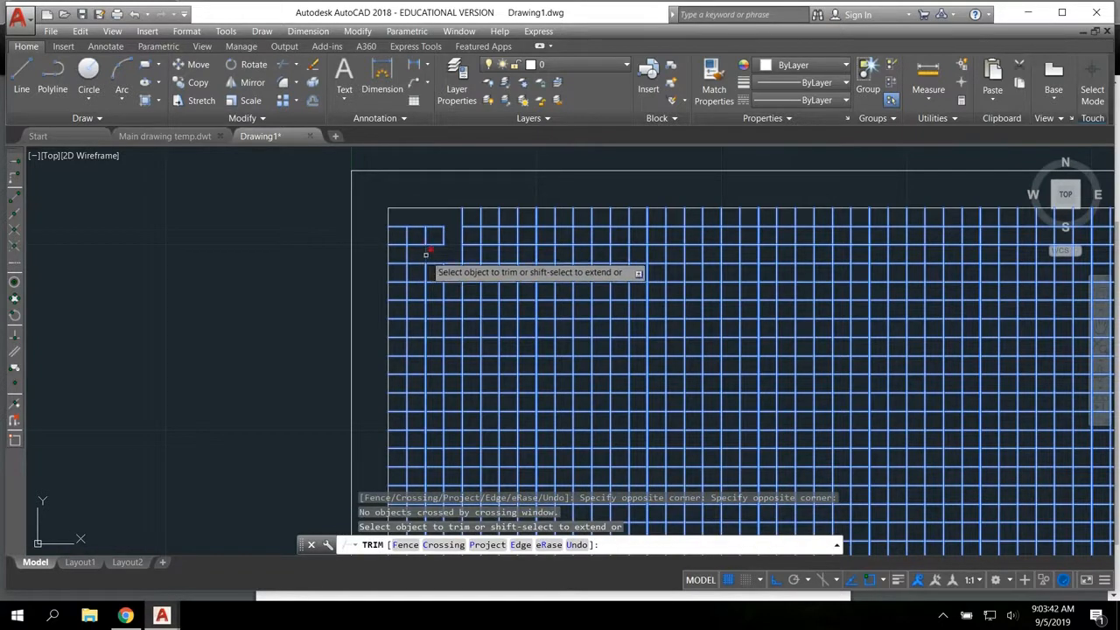
click(427, 254)
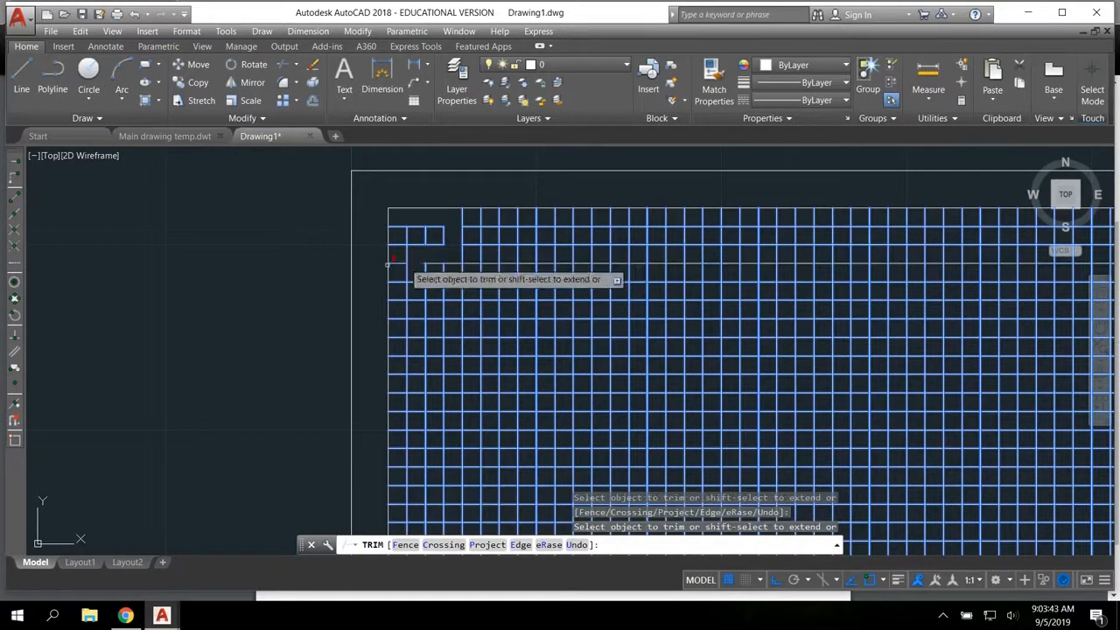
click(499, 236)
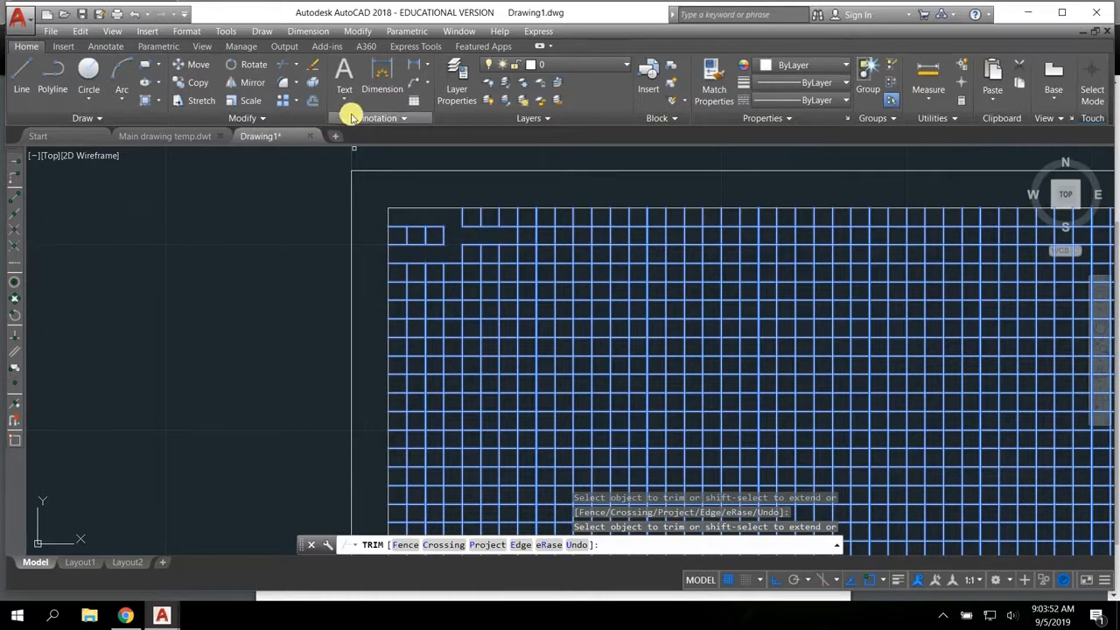
key(Escape)
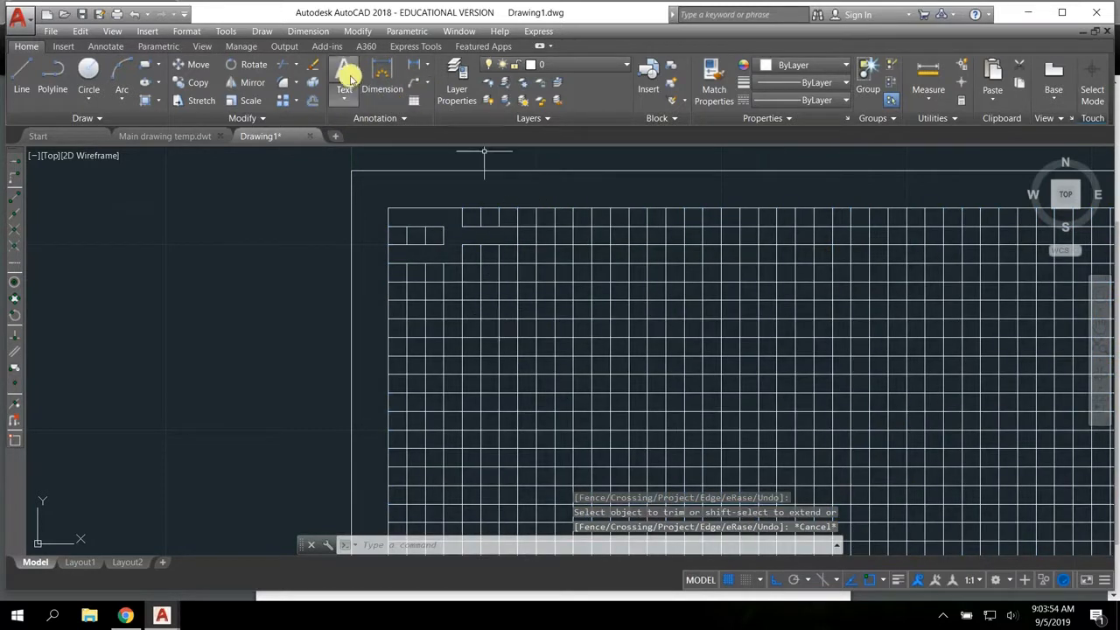
Add the multiline text START with a height of 0.125 in the corridor at the grid's upper-left corner
scroll(400, 242, up, 6)
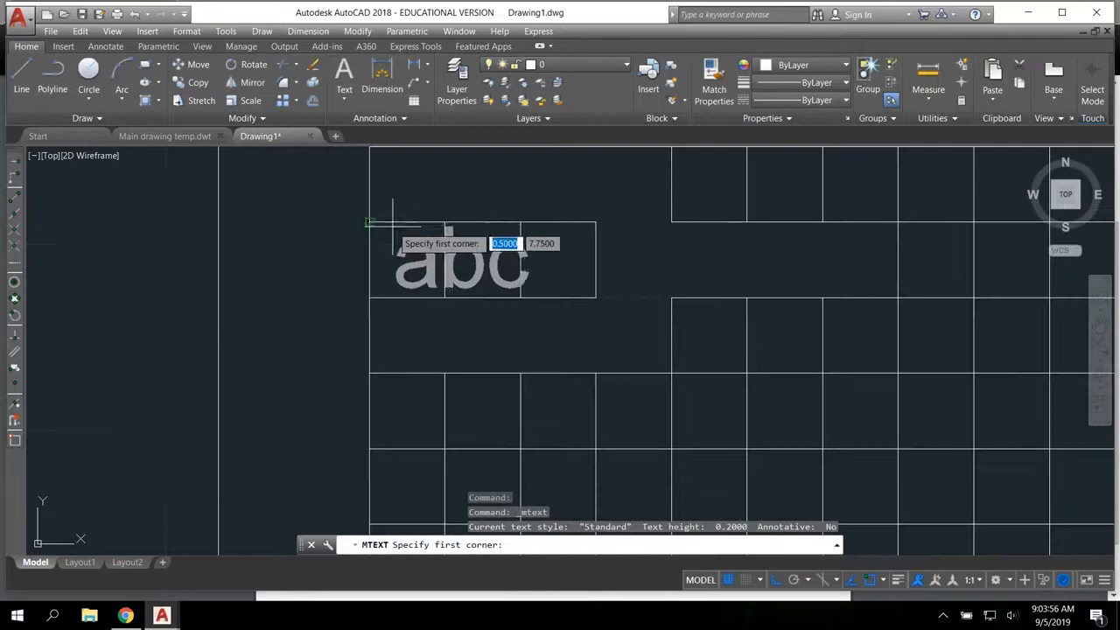
click(350, 189)
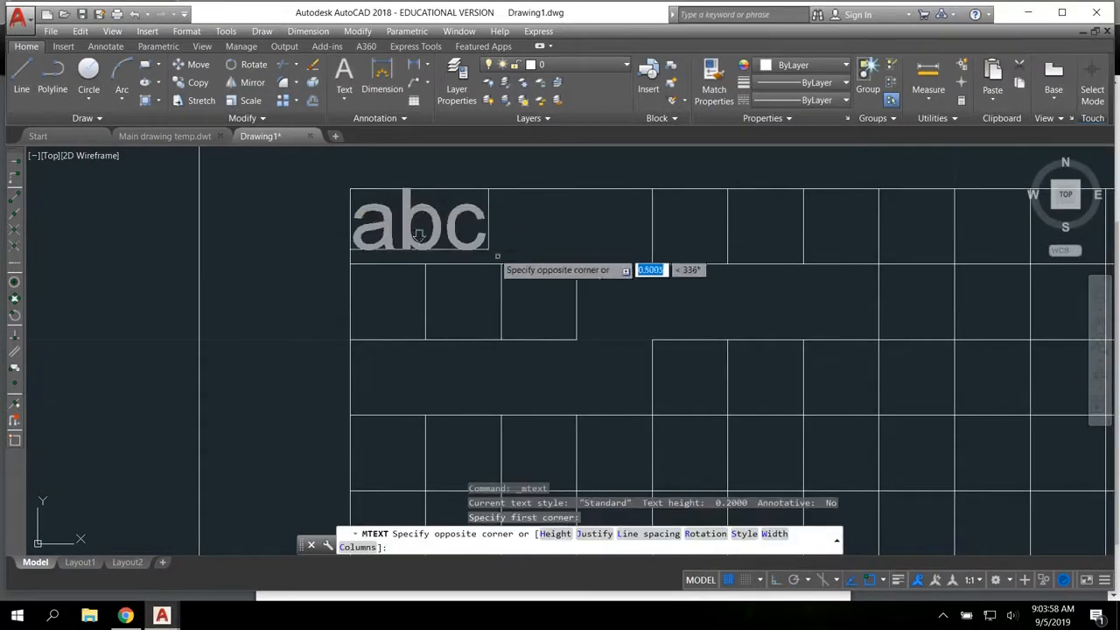
click(575, 264)
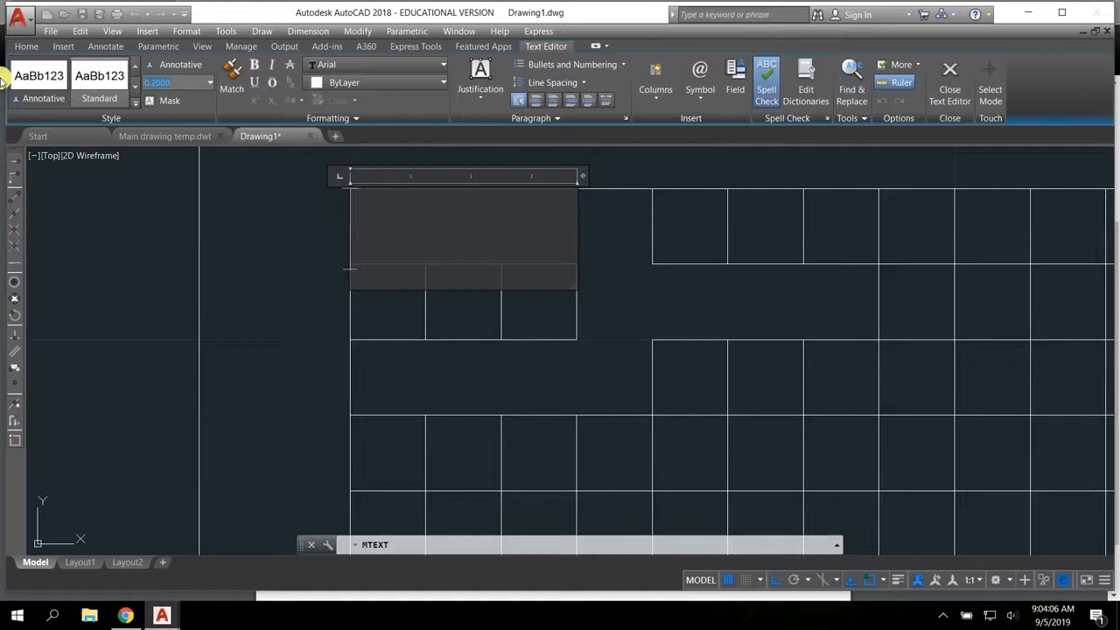
text(.125)
key(Return)
text(STA)
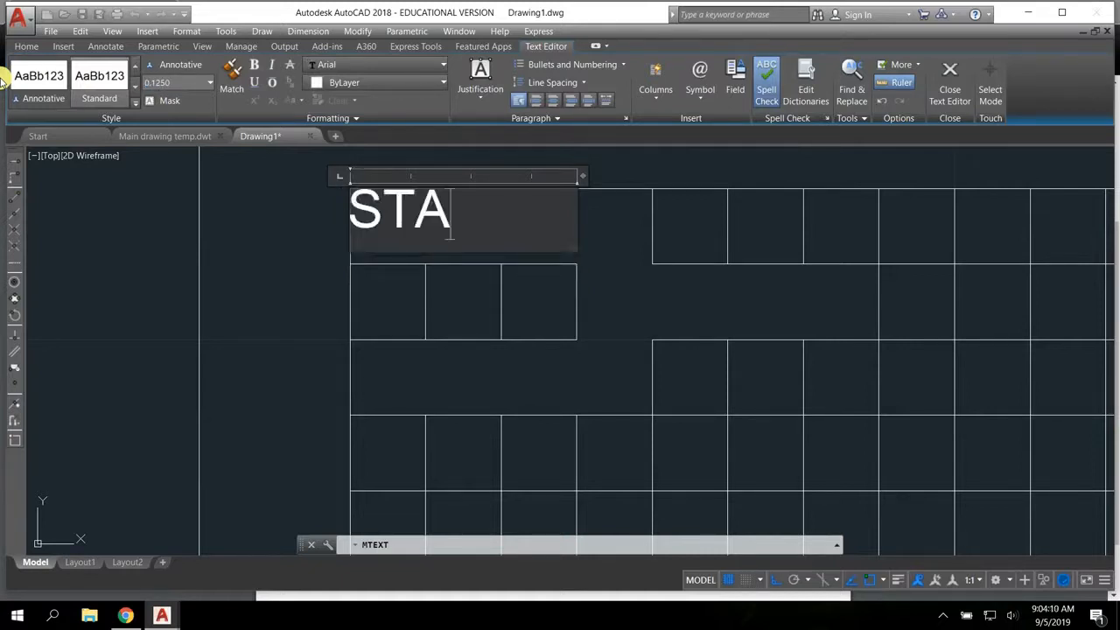
text(RT)
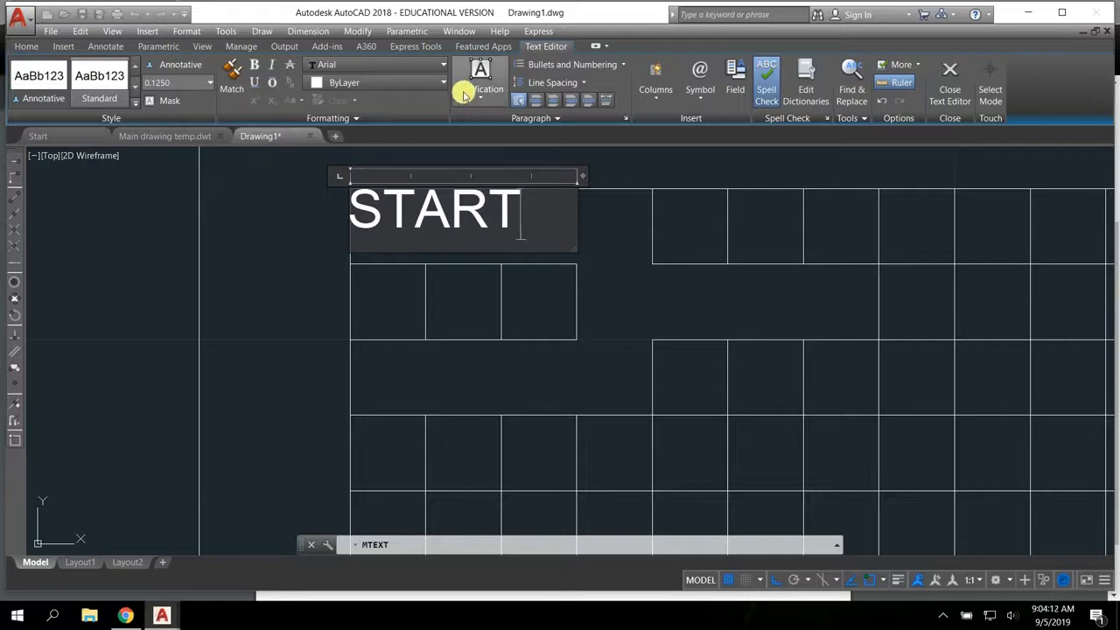
Set the START text's justification to Middle Left and finish editing the text
click(493, 91)
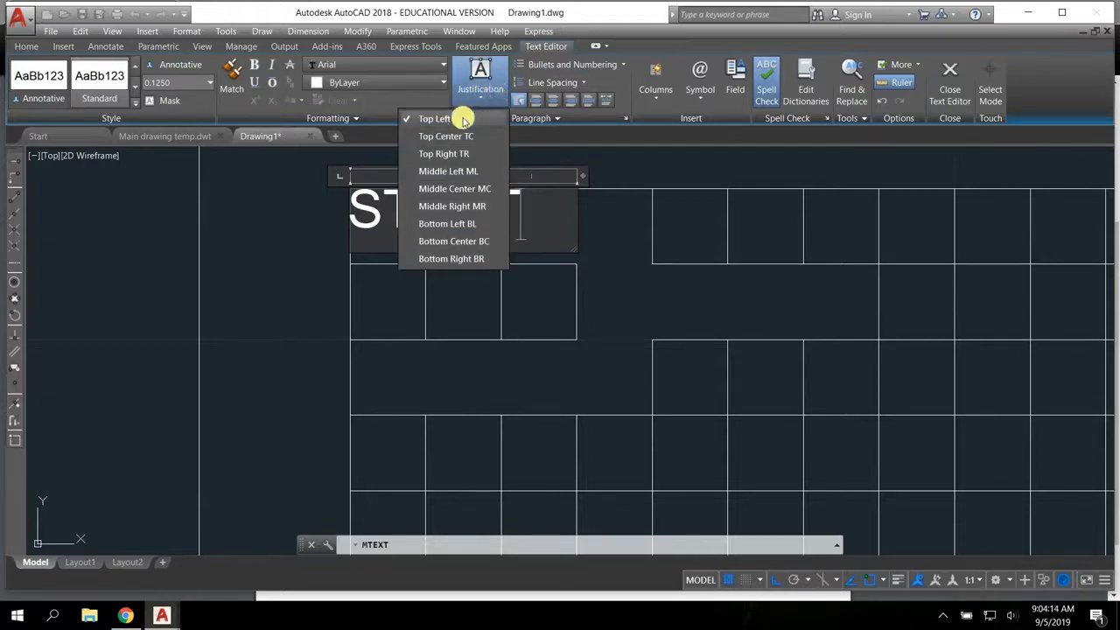
click(461, 173)
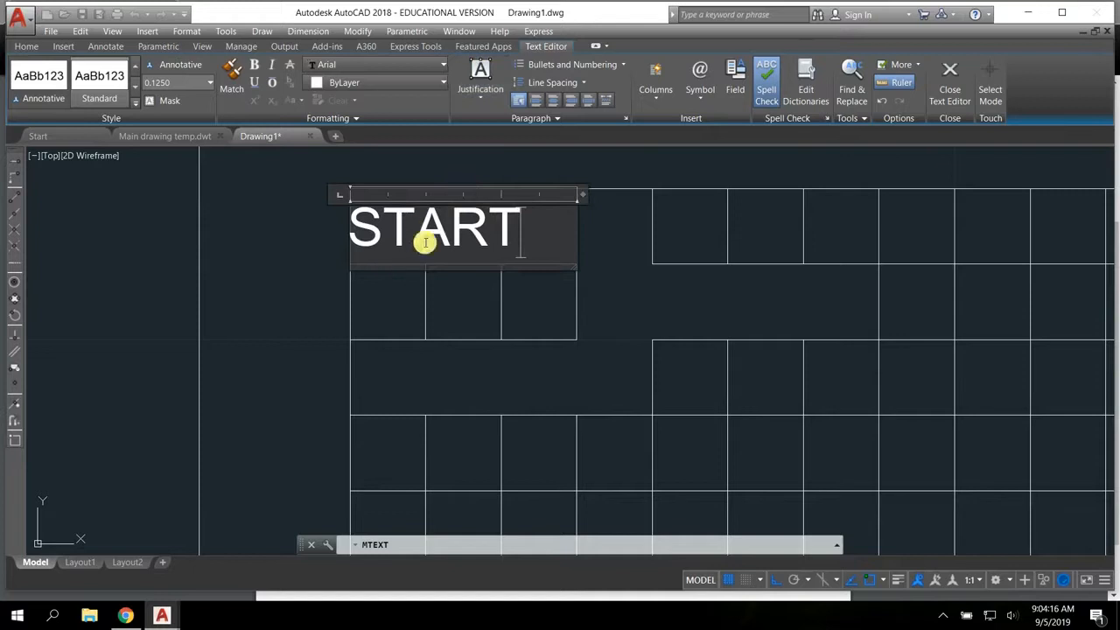
click(951, 89)
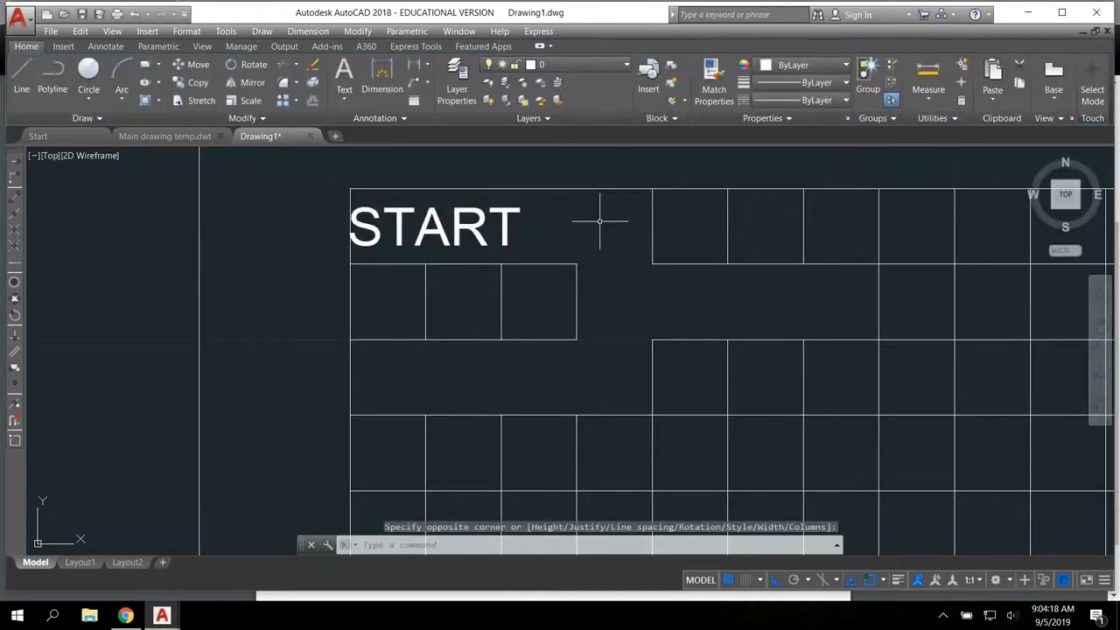
Try to shift the START text slightly to the right by its insertion grip, and undo the move
click(354, 232)
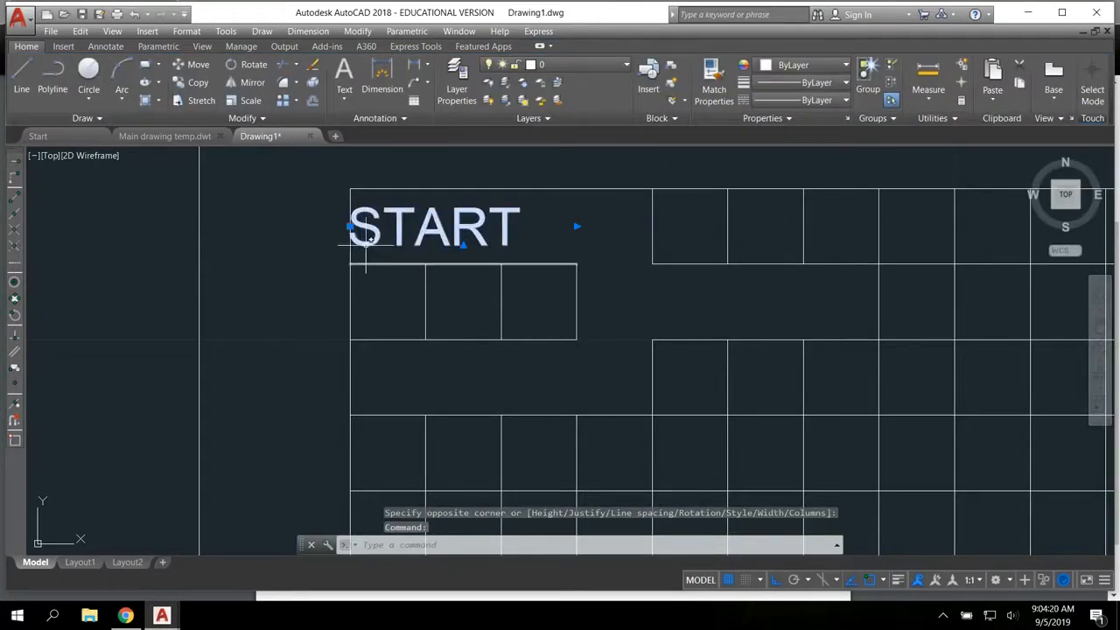
click(350, 228)
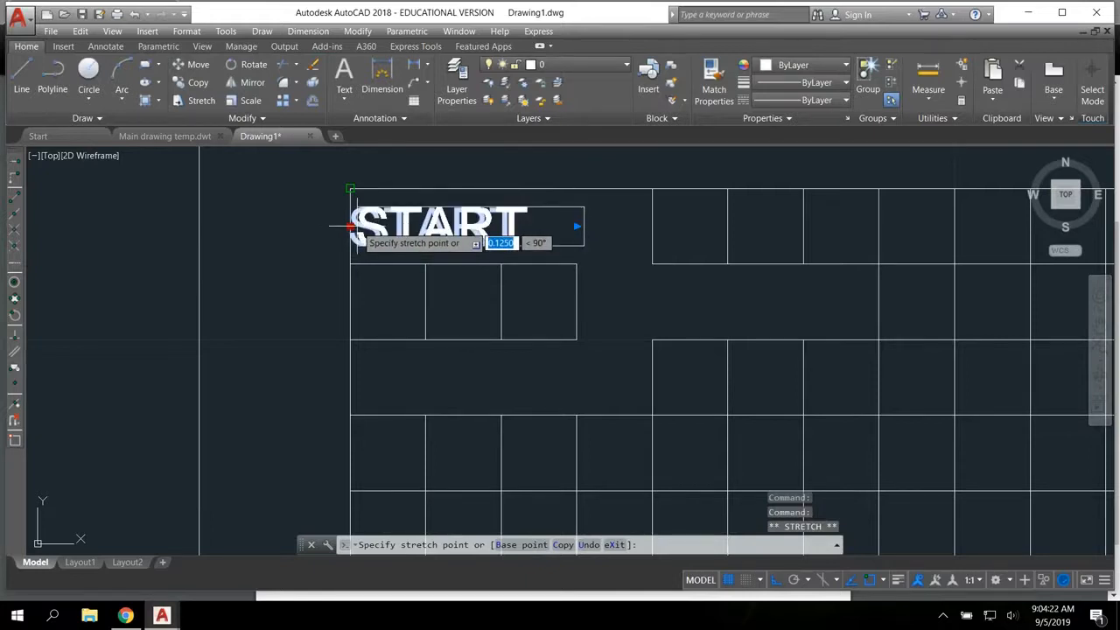
click(357, 226)
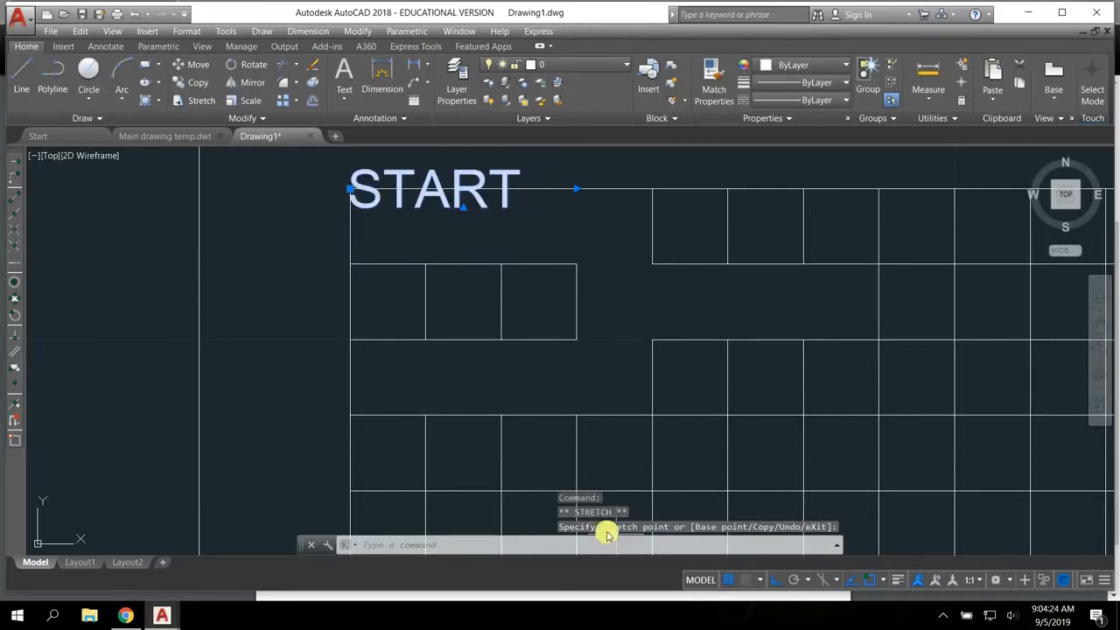
key(ctrl+z)
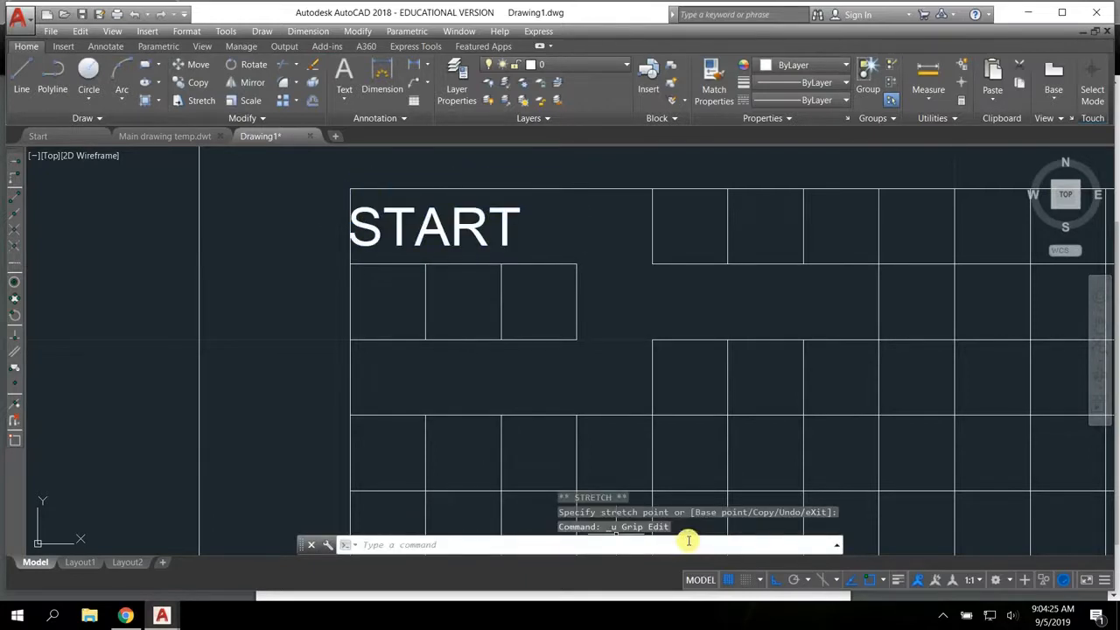
Turn object snap off, shift the START text slightly right of the left border, and turn object snap back on
click(872, 584)
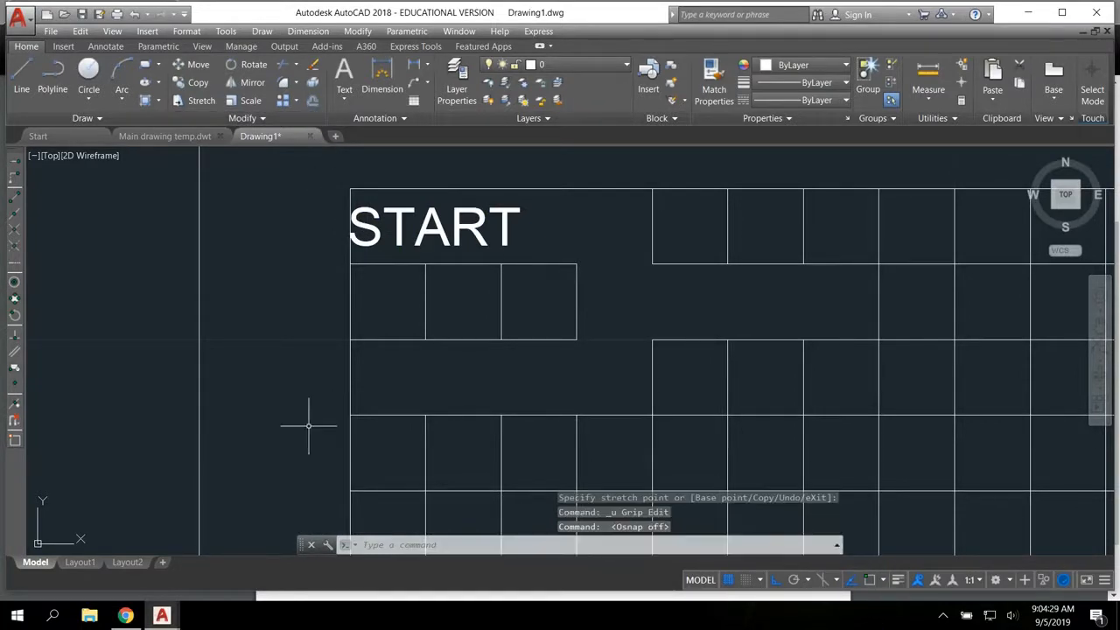
click(365, 227)
click(352, 228)
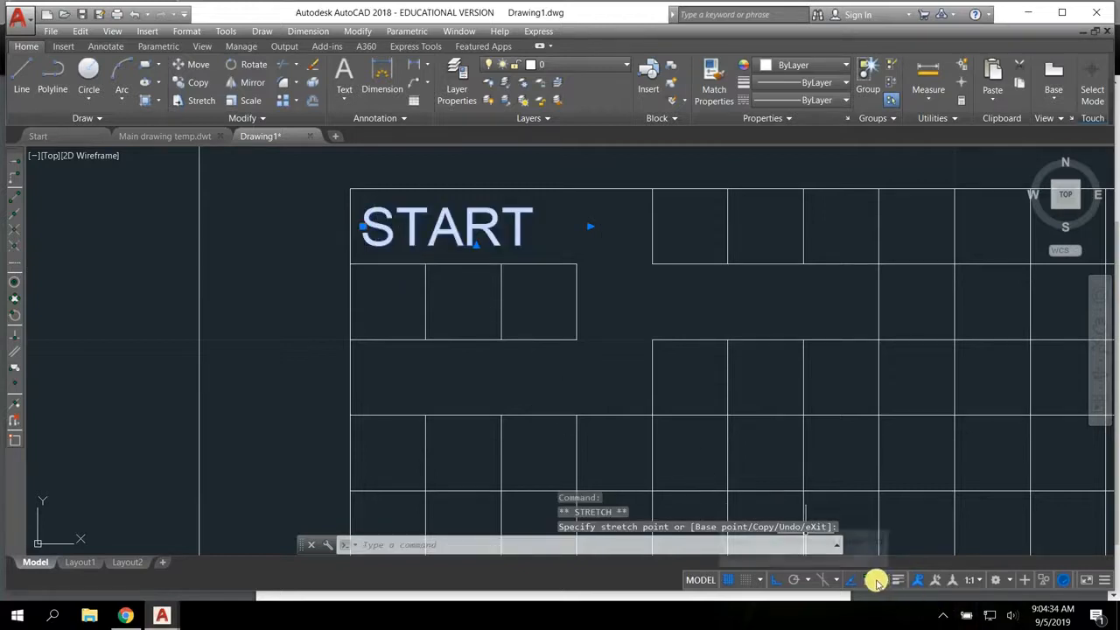
click(870, 581)
scroll(520, 321, down, 3)
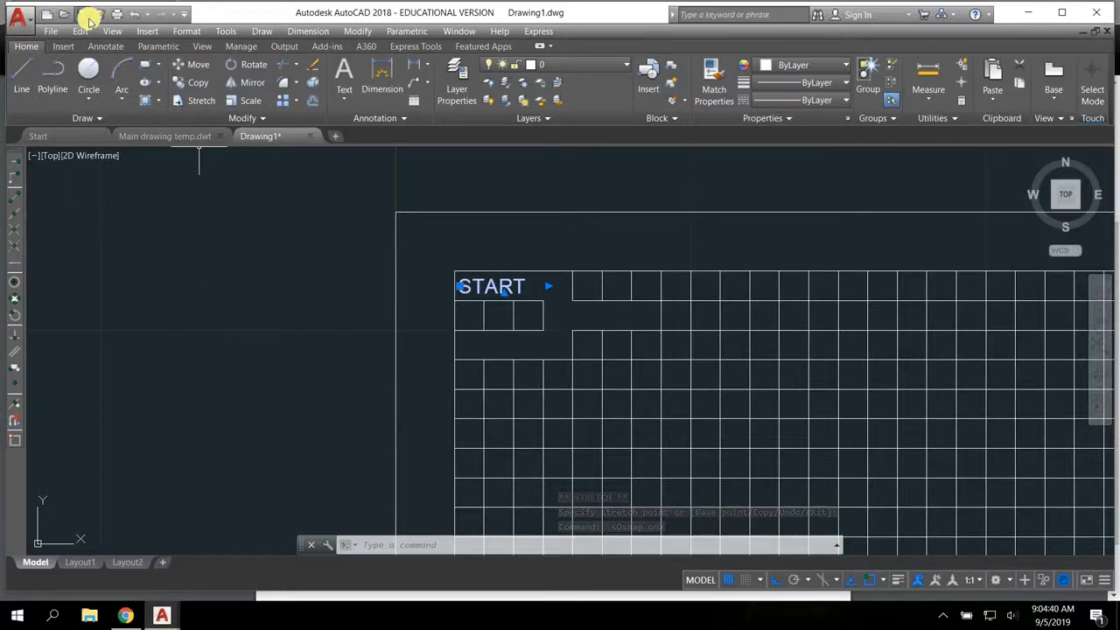
scroll(517, 292, down, 5)
scroll(657, 358, up, 3)
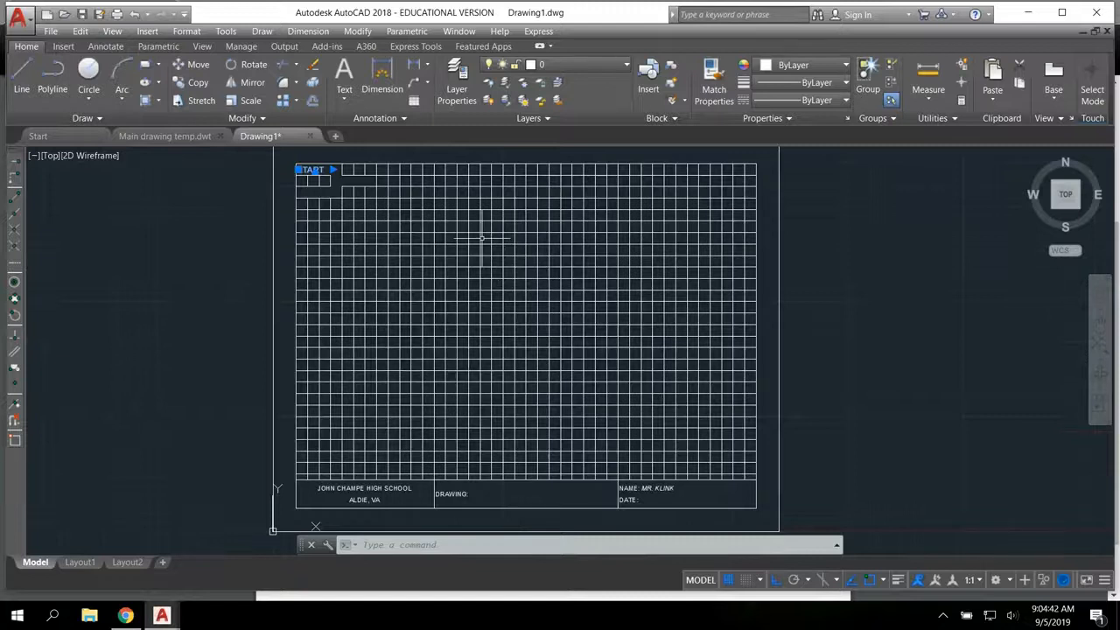
key(F3)
key(Escape)
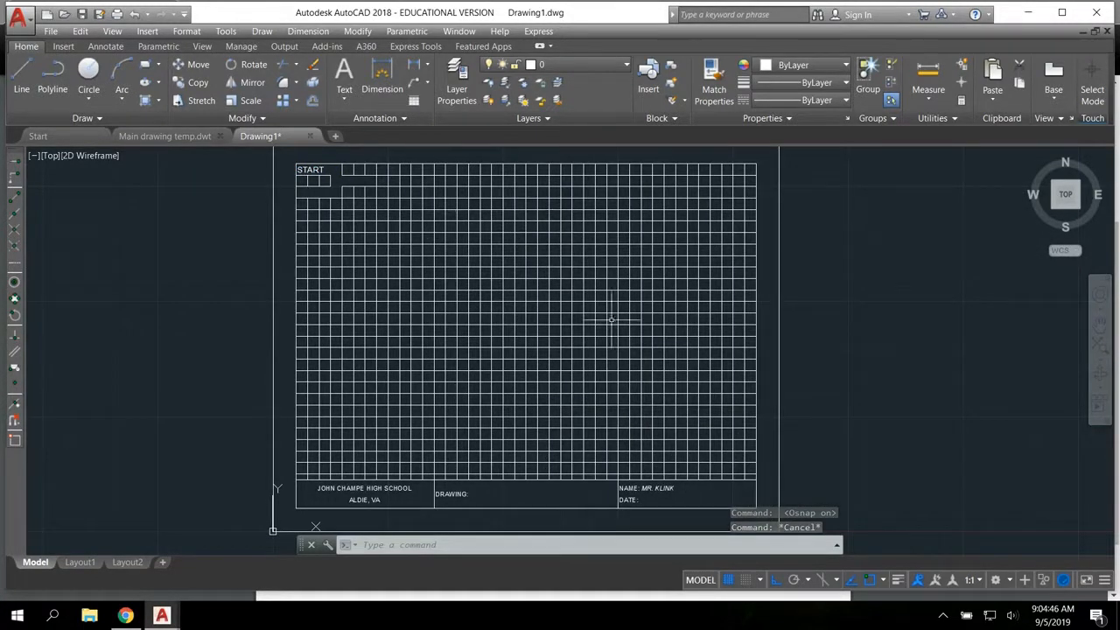
Draw two concentric circles with radii of 1.25 and 1.5, centred on a grid intersection in the grid's left half
click(88, 72)
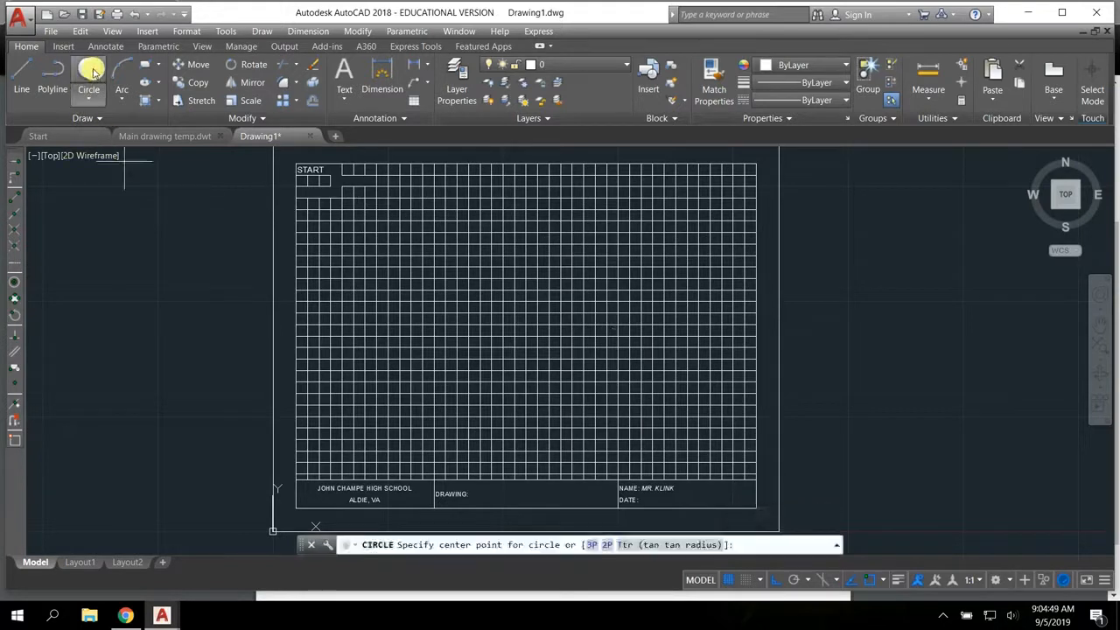
click(398, 314)
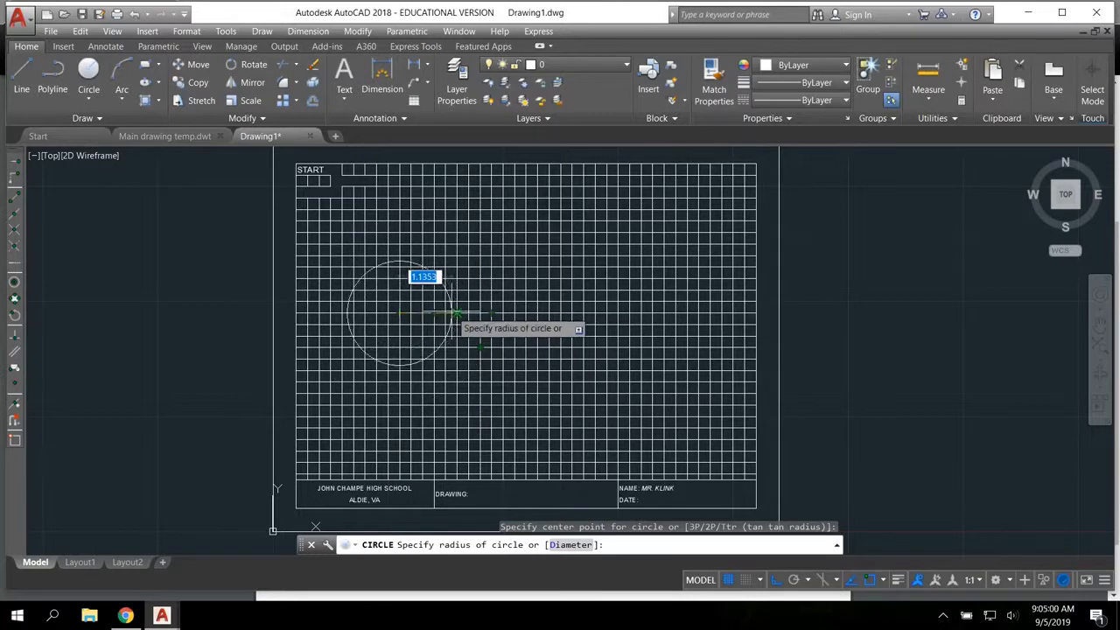
click(456, 313)
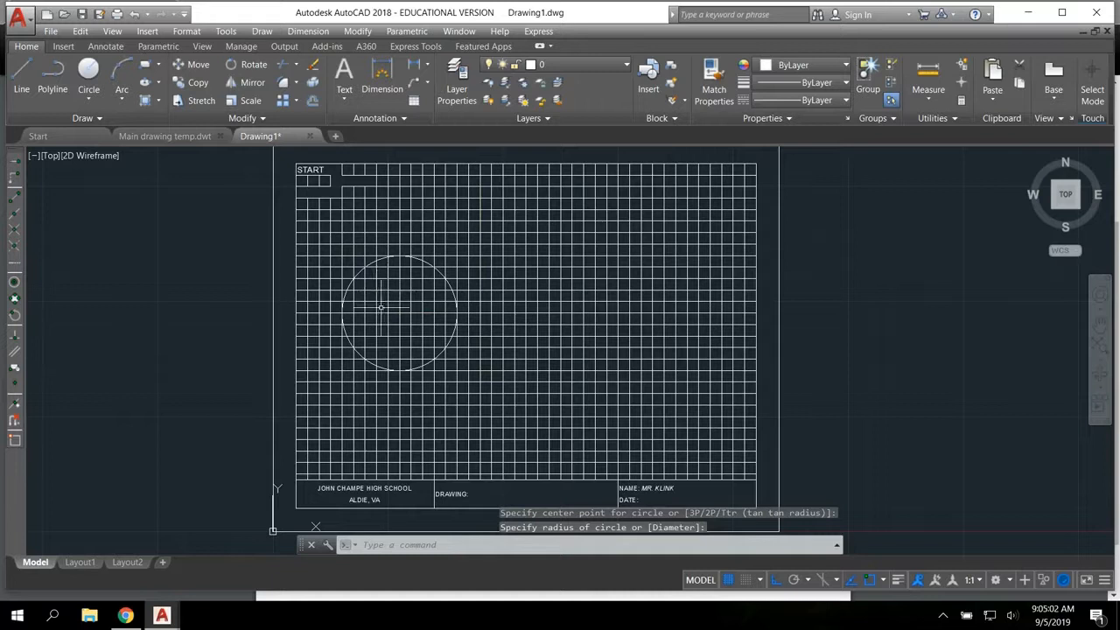
click(89, 72)
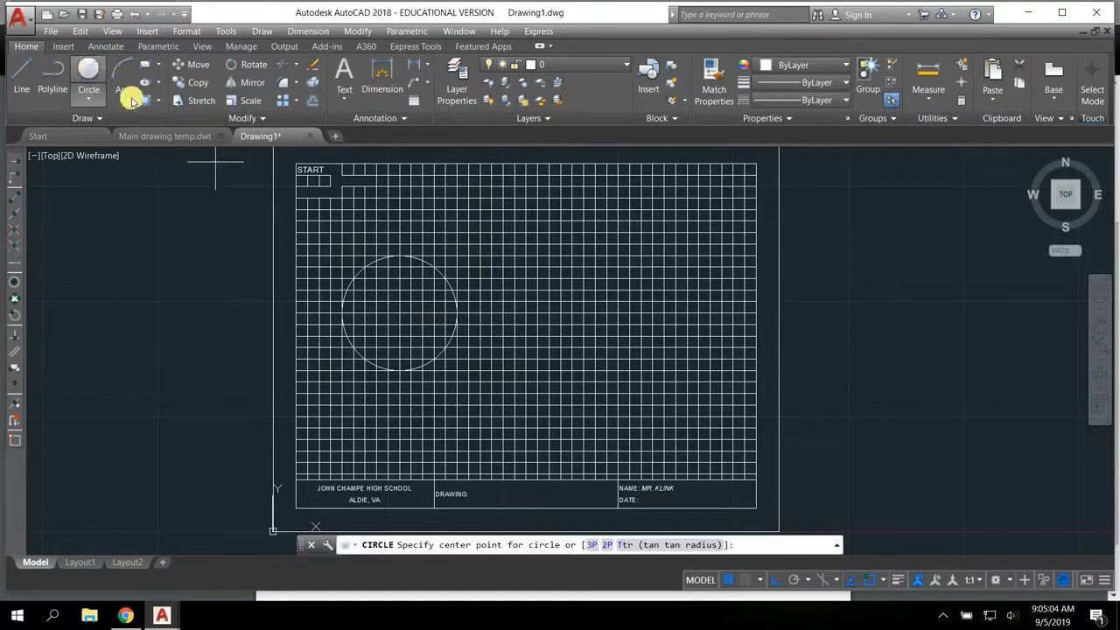
click(399, 312)
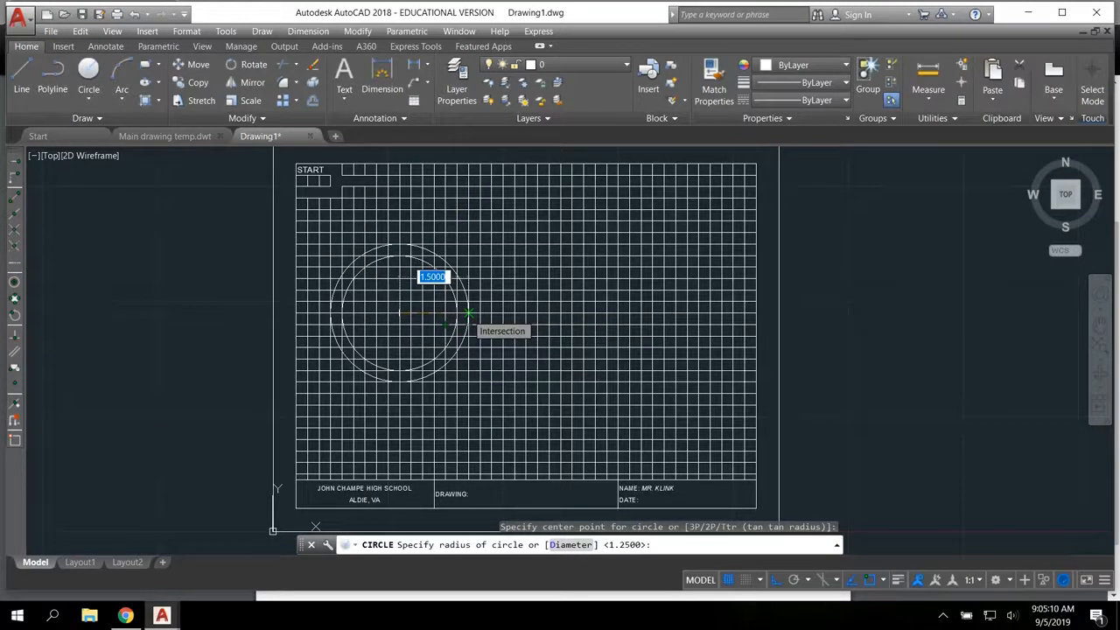
click(468, 312)
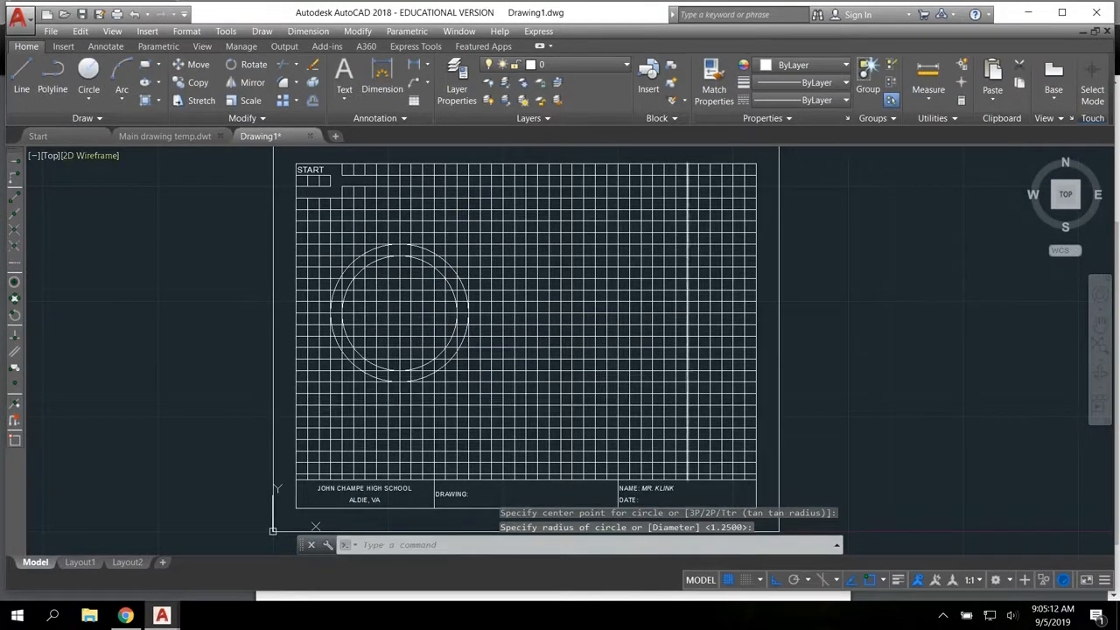
Draw two concentric circles with radii of about 1.03 and 1.28, centred on a grid intersection near the grid's lower-right corner
click(89, 72)
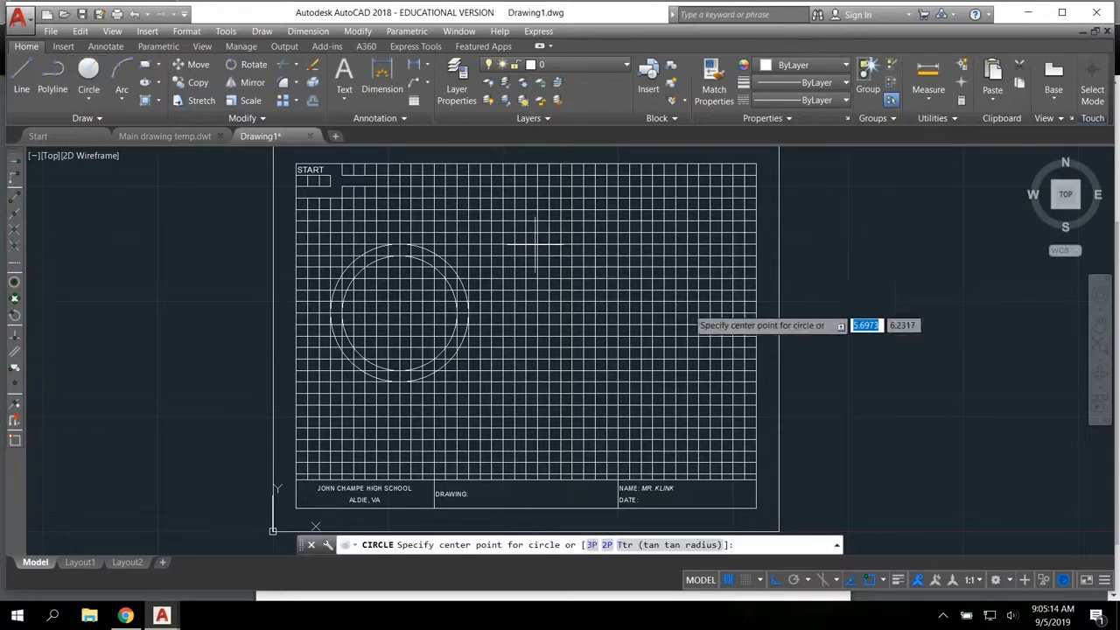
click(675, 405)
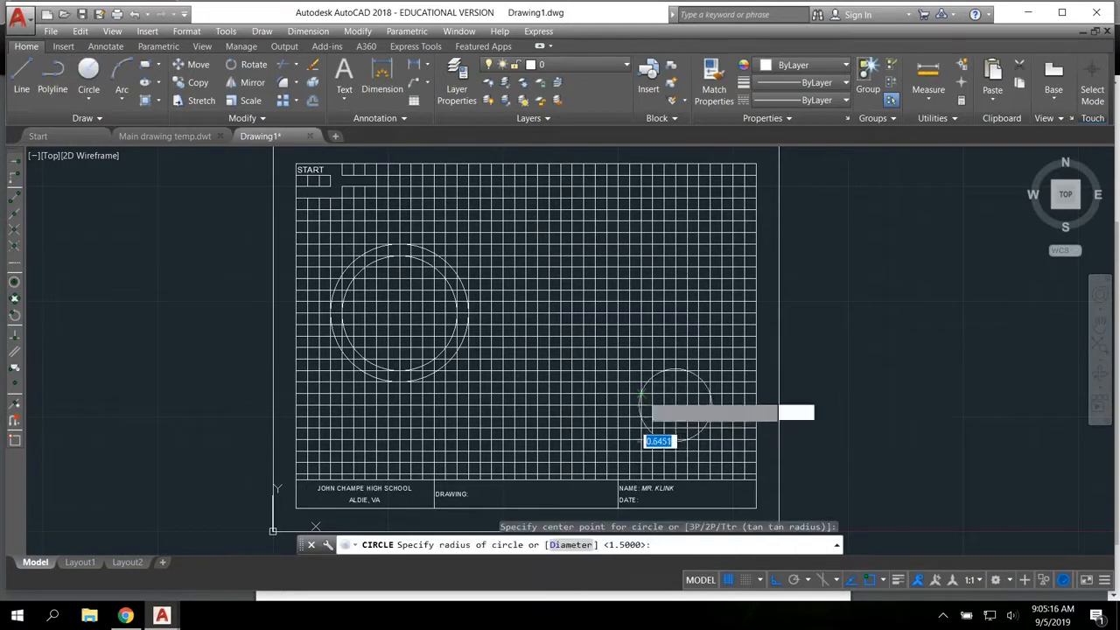
click(630, 395)
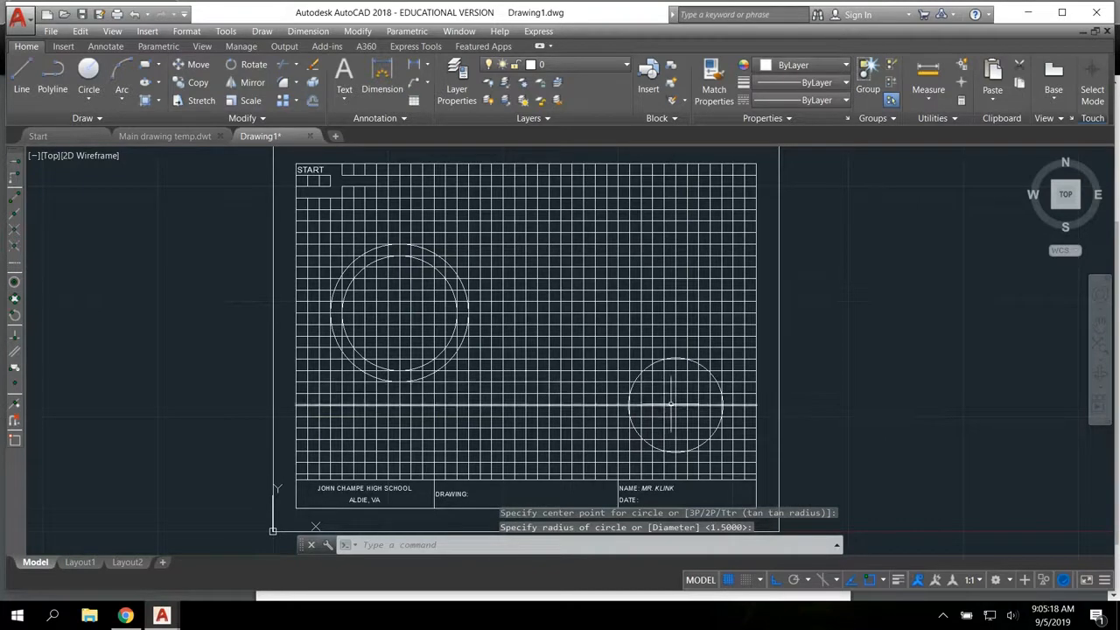
key(Return)
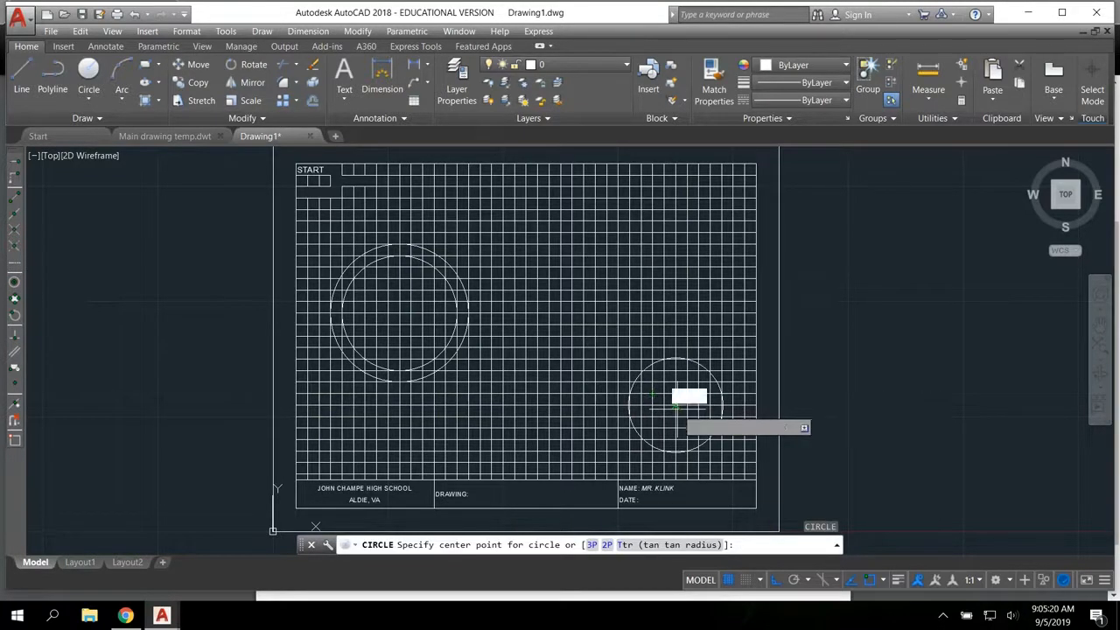
click(675, 406)
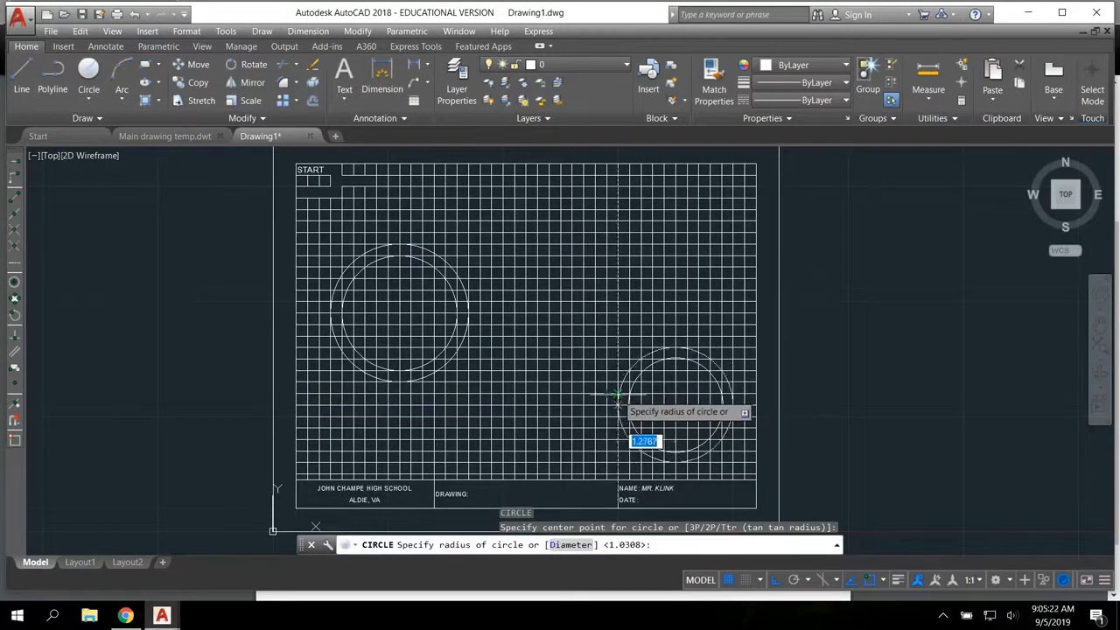
click(617, 395)
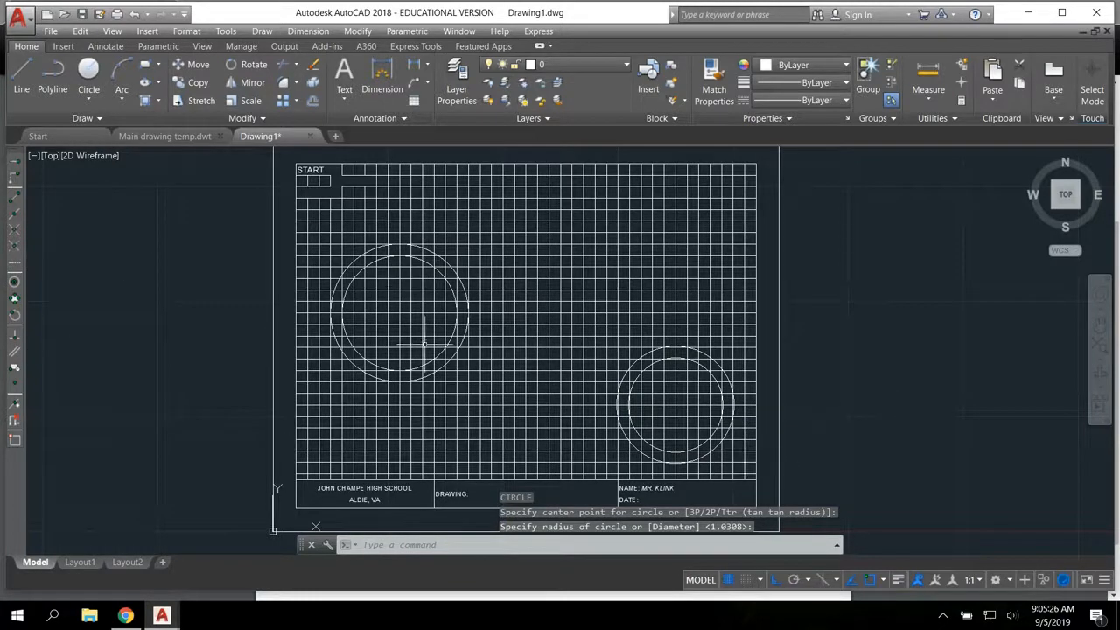
middle_drag(494, 376, 493, 320)
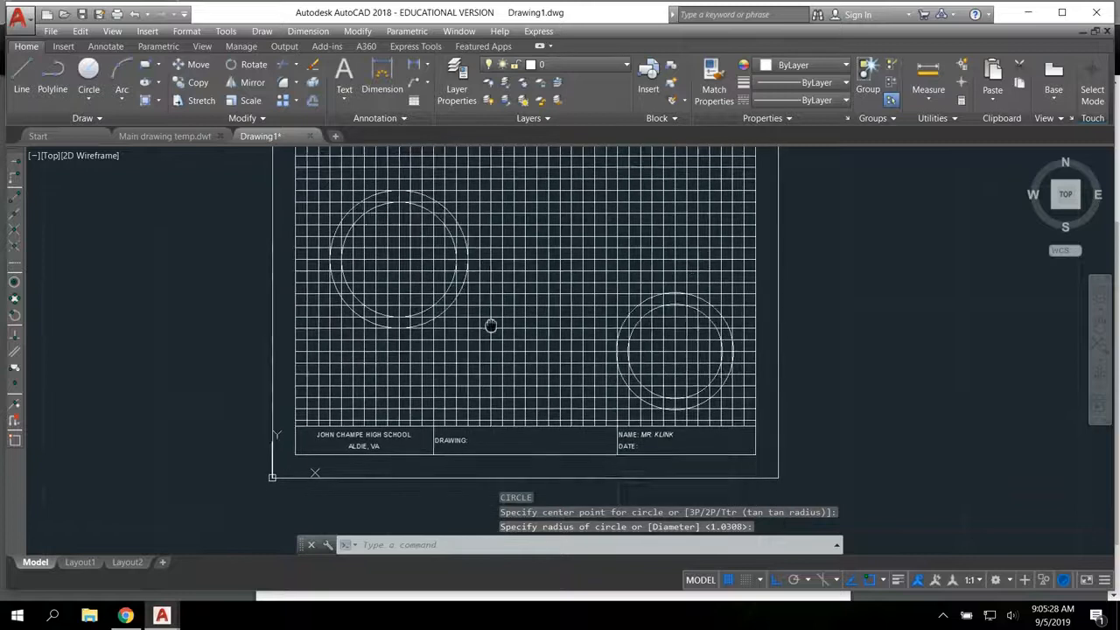